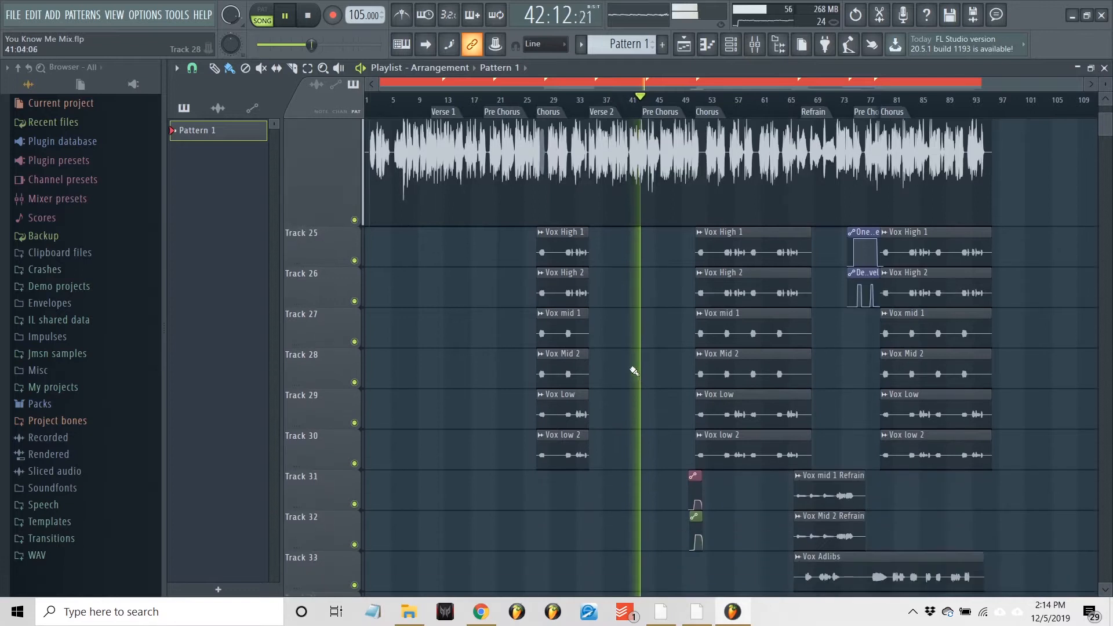
# Step: Expand the grouped Music tracks in the playlist and look through the individual instrument stems
pyautogui.scroll(5, 626, 340)
pyautogui.scroll(6, 615, 104)
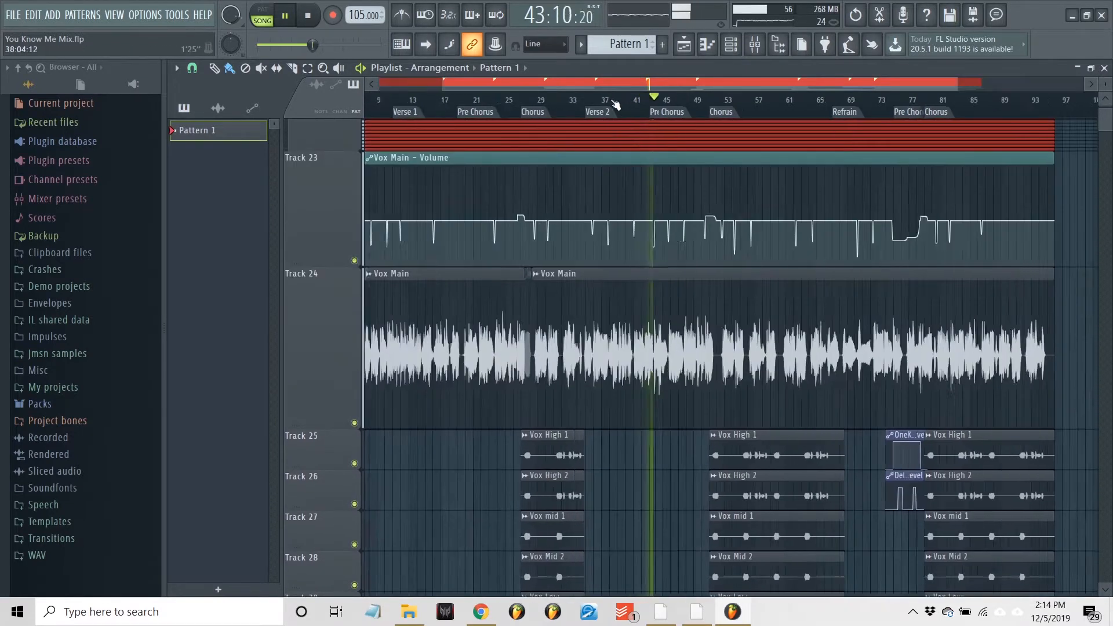
pyautogui.scroll(2, 618, 253)
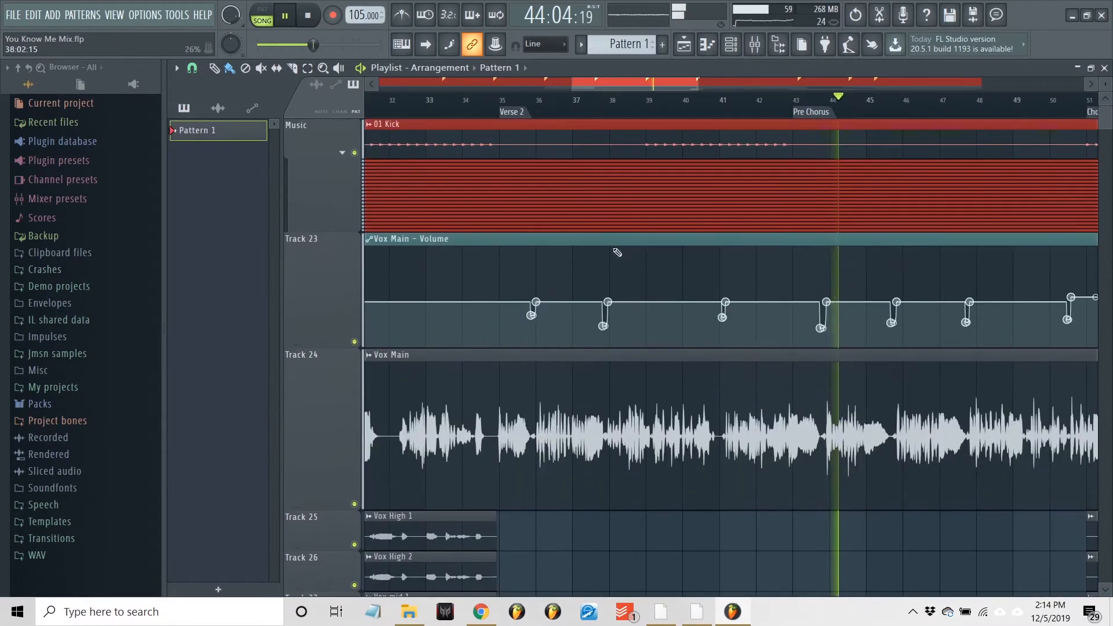
pyautogui.click(342, 152)
pyautogui.scroll(-4, 473, 256)
pyautogui.scroll(-5, 472, 256)
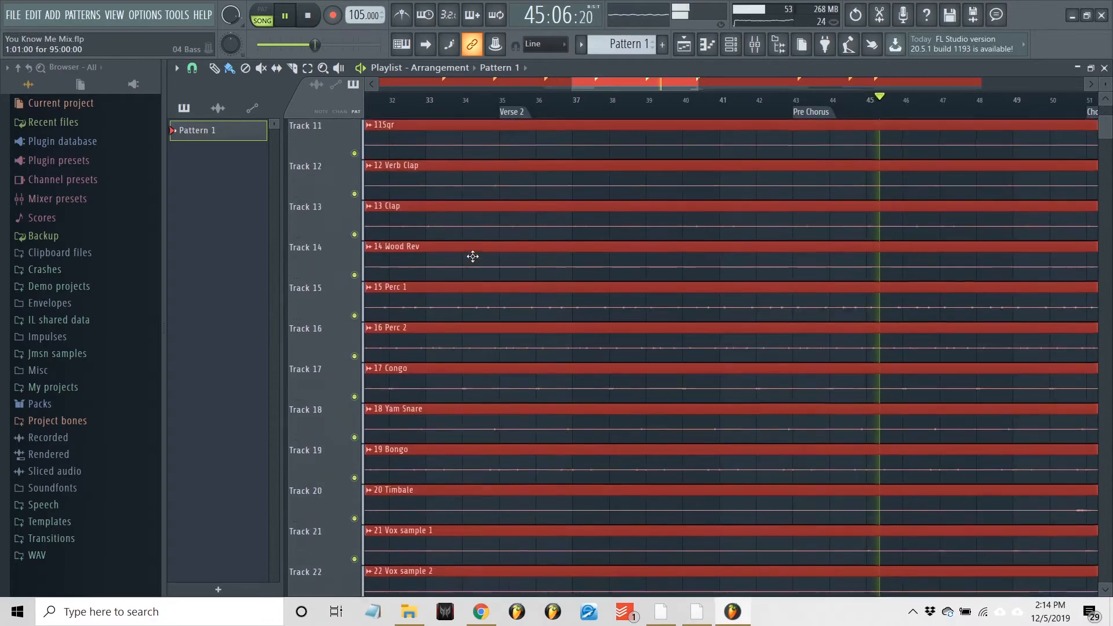
pyautogui.scroll(2, 779, 107)
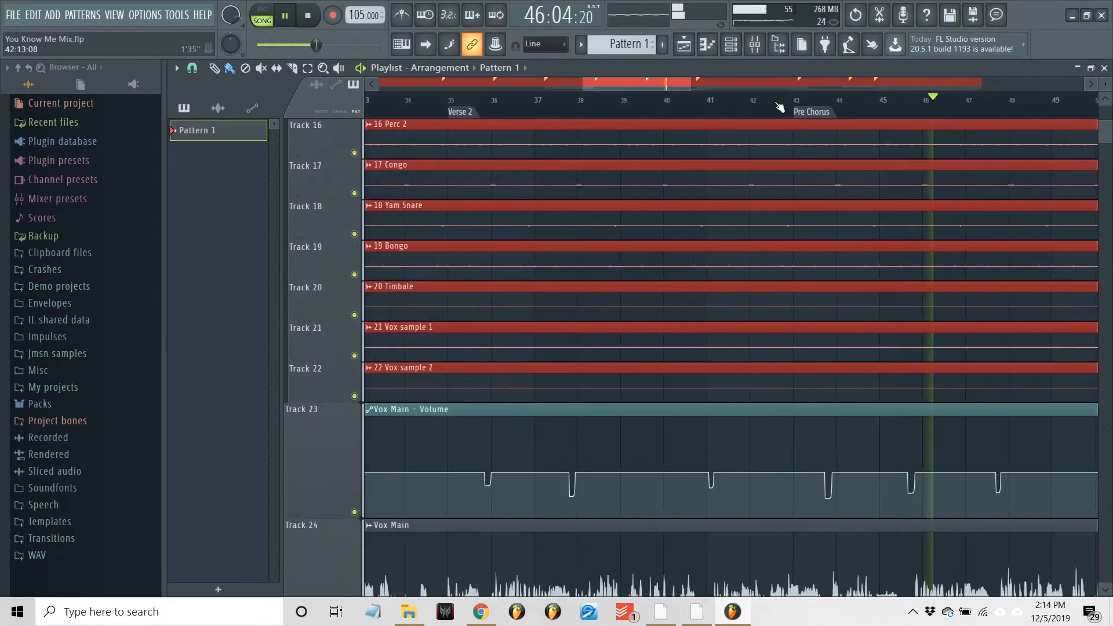
# Step: Raise the Vox Main volume automation point just before bar 77, in the Pre Chorus 2 section
pyautogui.click(784, 86)
pyautogui.scroll(-3, 785, 86)
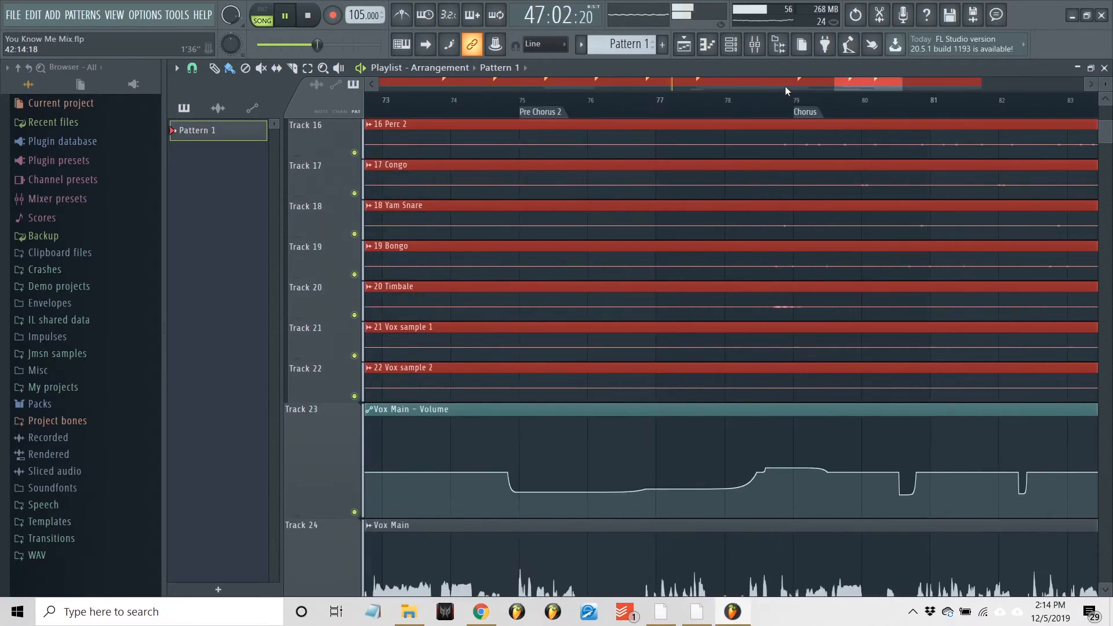
pyautogui.scroll(3, 785, 85)
pyautogui.scroll(-1, 785, 86)
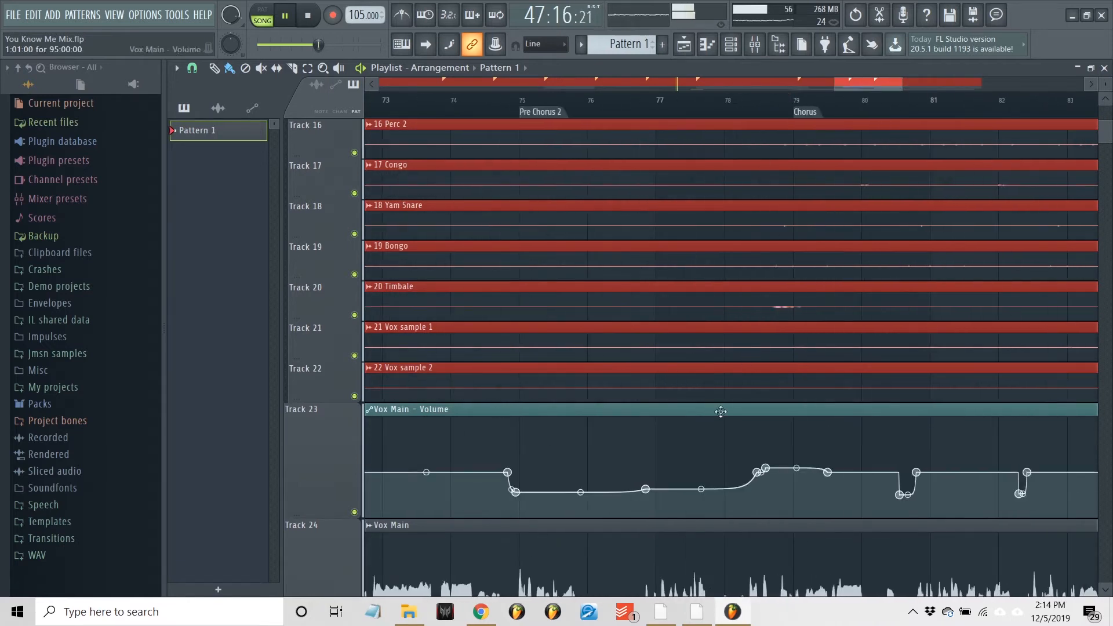
pyautogui.moveTo(646, 490); pyautogui.dragTo(647, 486)
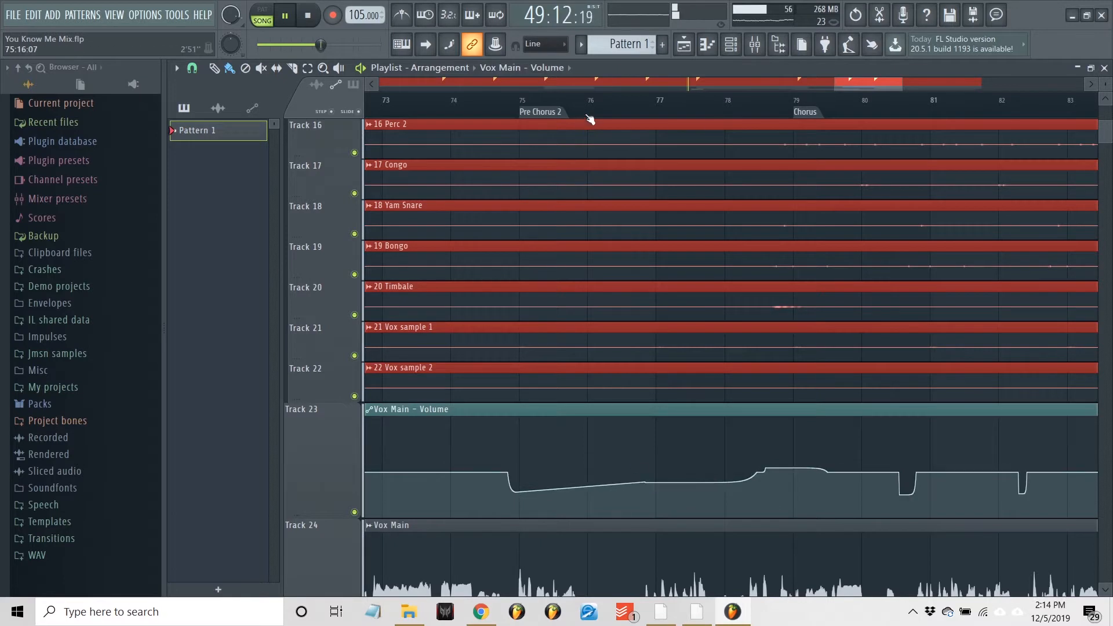
# Step: Collapse the Music track group and examine the main, backing and refrain vocal tracks with their automation clips
pyautogui.scroll(-4, 594, 107)
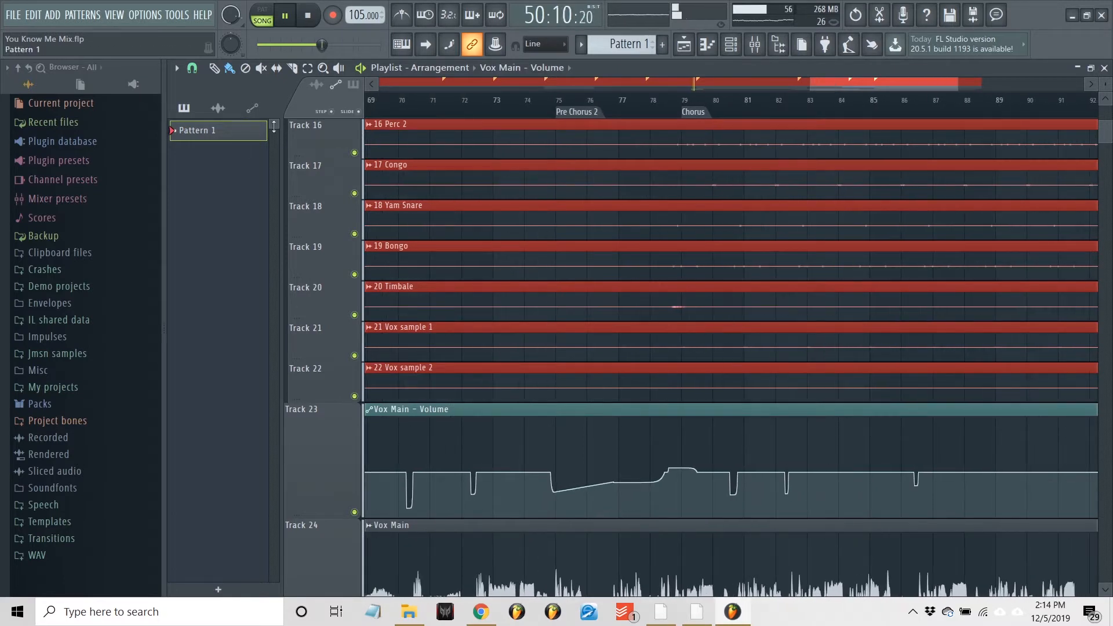
pyautogui.scroll(10, 329, 205)
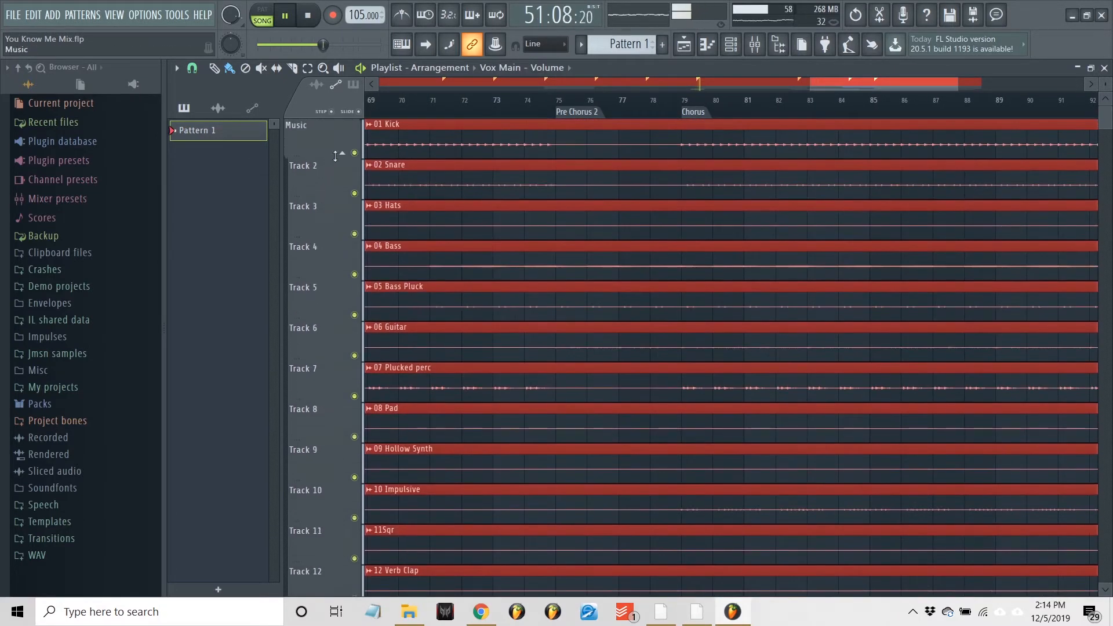
pyautogui.scroll(-12, 318, 172)
pyautogui.scroll(-1, 320, 264)
pyautogui.scroll(-5, 534, 110)
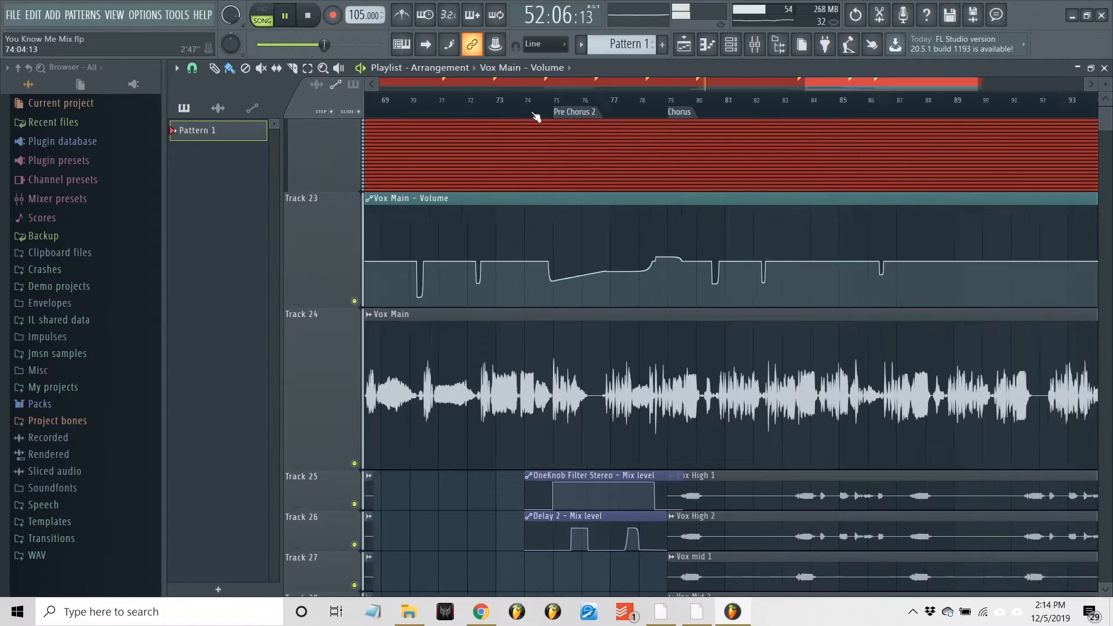
pyautogui.scroll(-2, 568, 339)
pyautogui.scroll(-2, 568, 345)
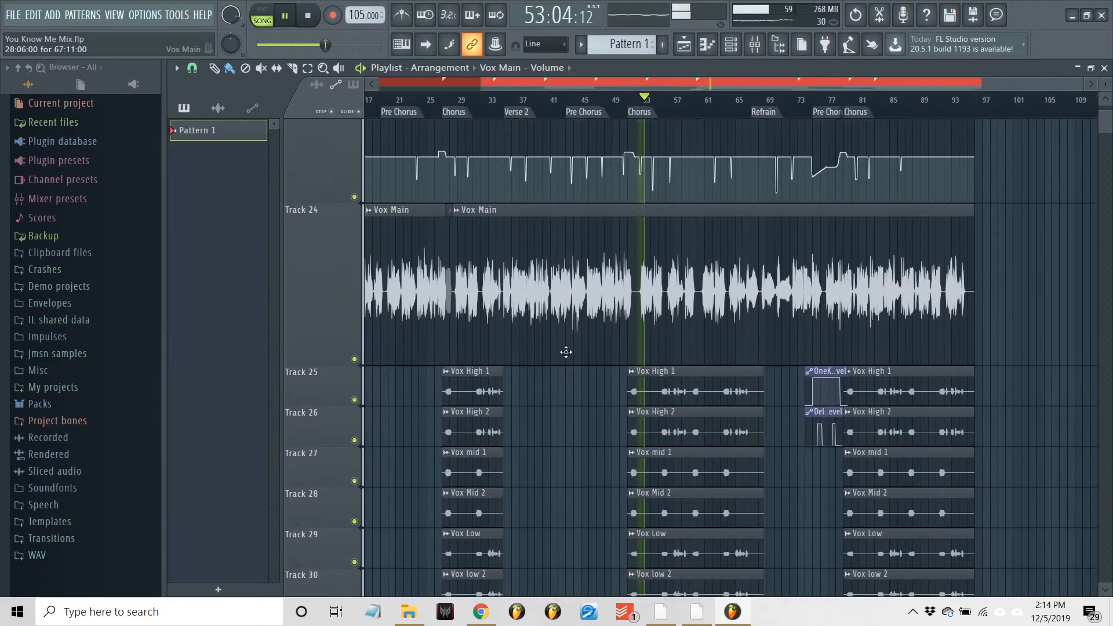
pyautogui.scroll(3, 655, 108)
pyautogui.scroll(2, 655, 107)
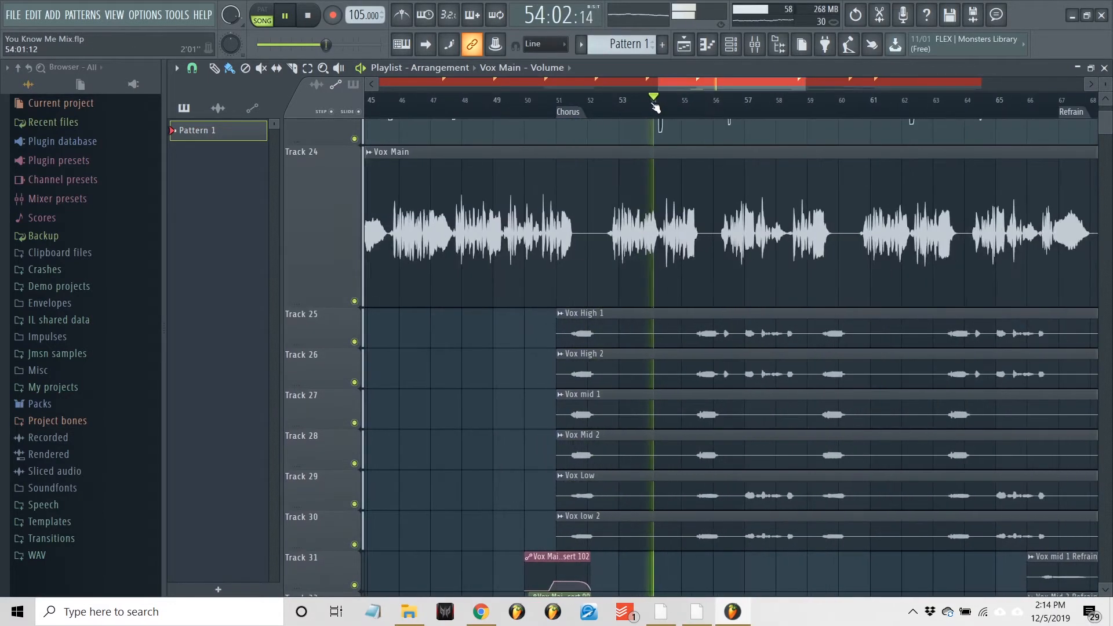
pyautogui.scroll(3, 655, 107)
pyautogui.scroll(1, 655, 108)
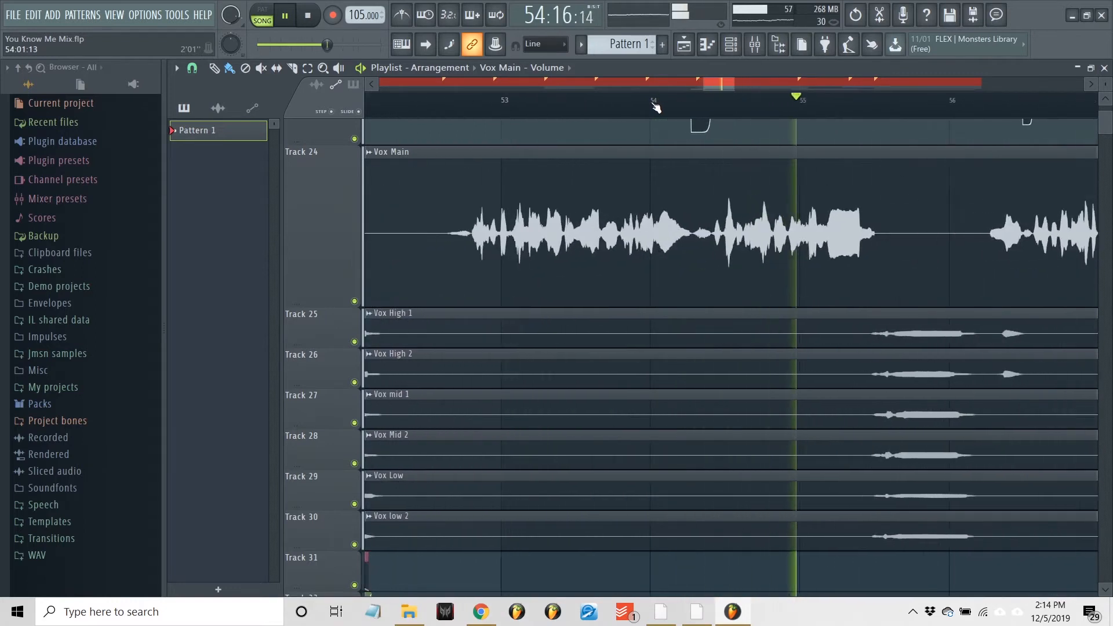
pyautogui.scroll(-4, 655, 107)
pyautogui.scroll(-1, 655, 107)
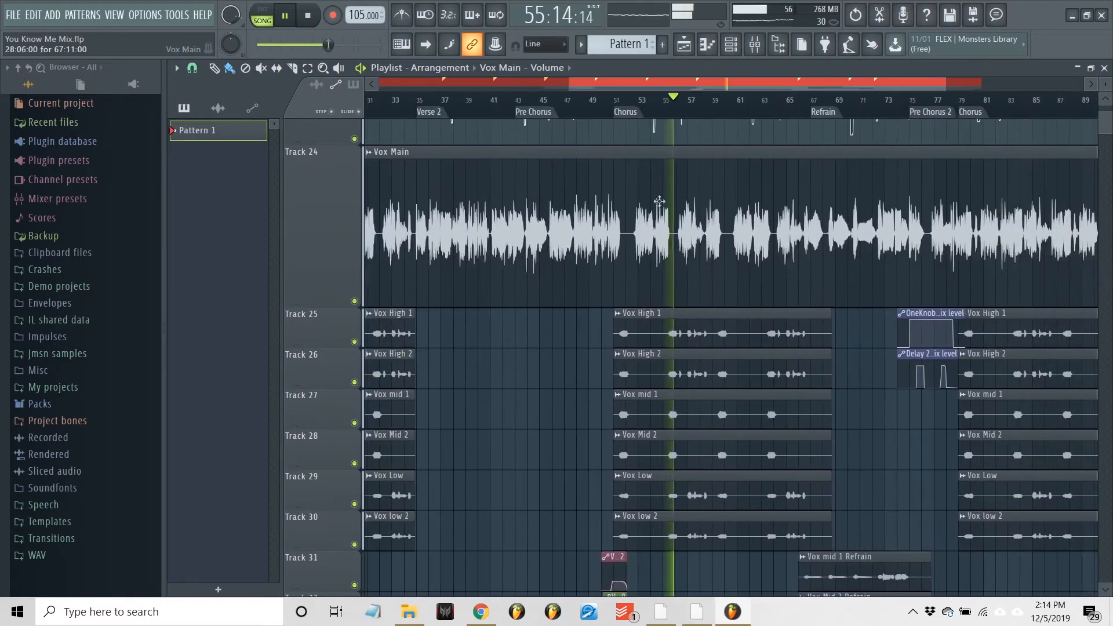
pyautogui.scroll(-3, 642, 316)
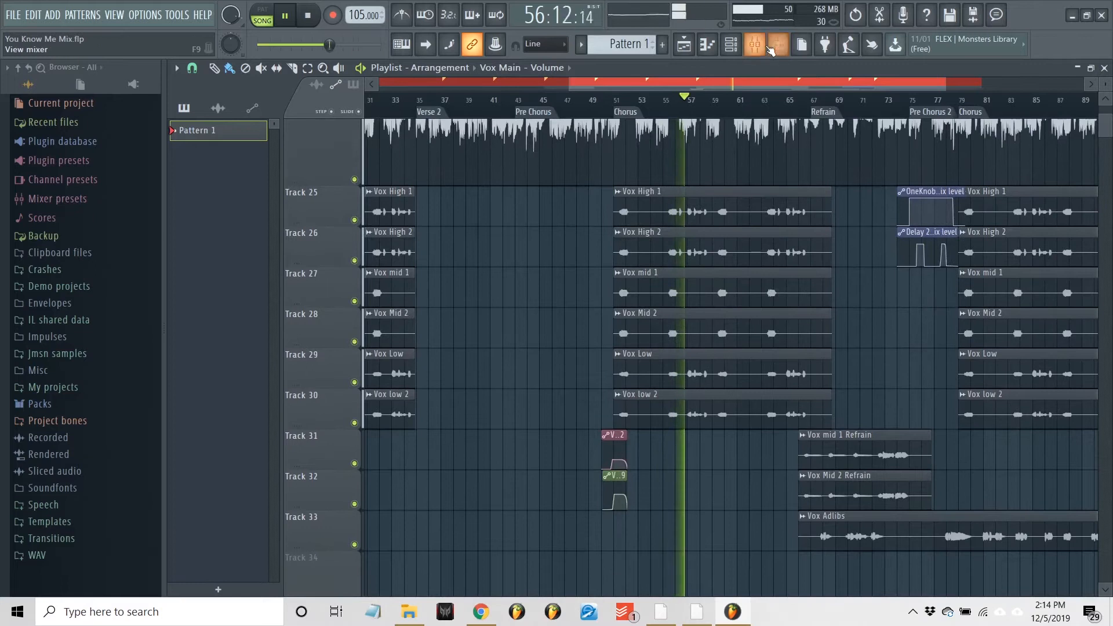
# Step: Inspect the Delay, Verb and Long verb effect tracks in the mixer and open the LexHall reverb plugin
pyautogui.click(754, 45)
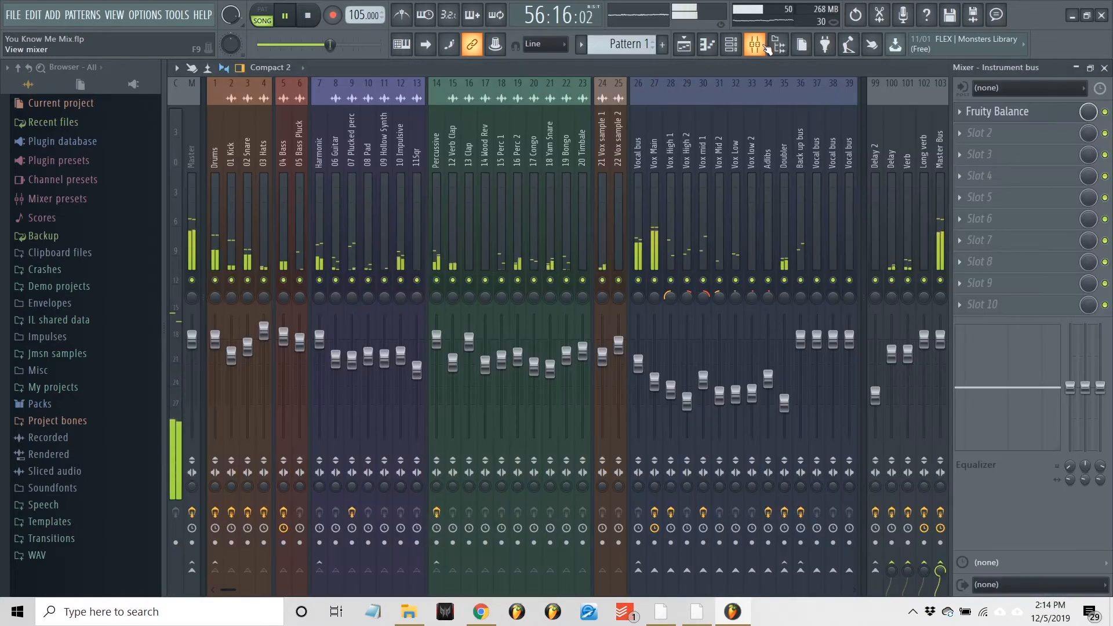
pyautogui.click(894, 165)
pyautogui.click(905, 149)
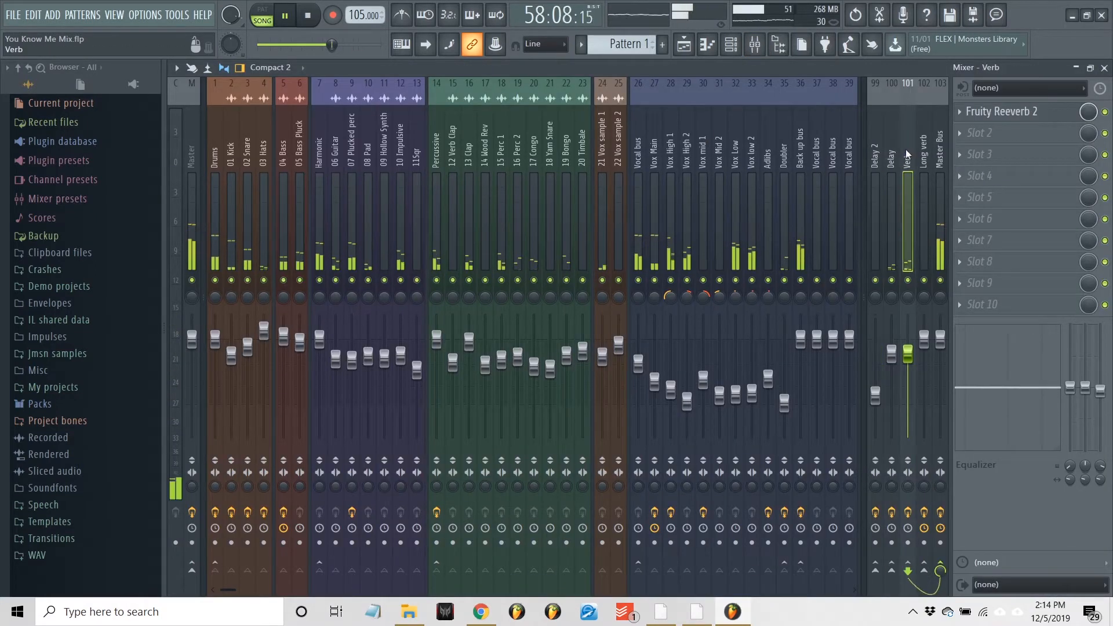
pyautogui.click(926, 148)
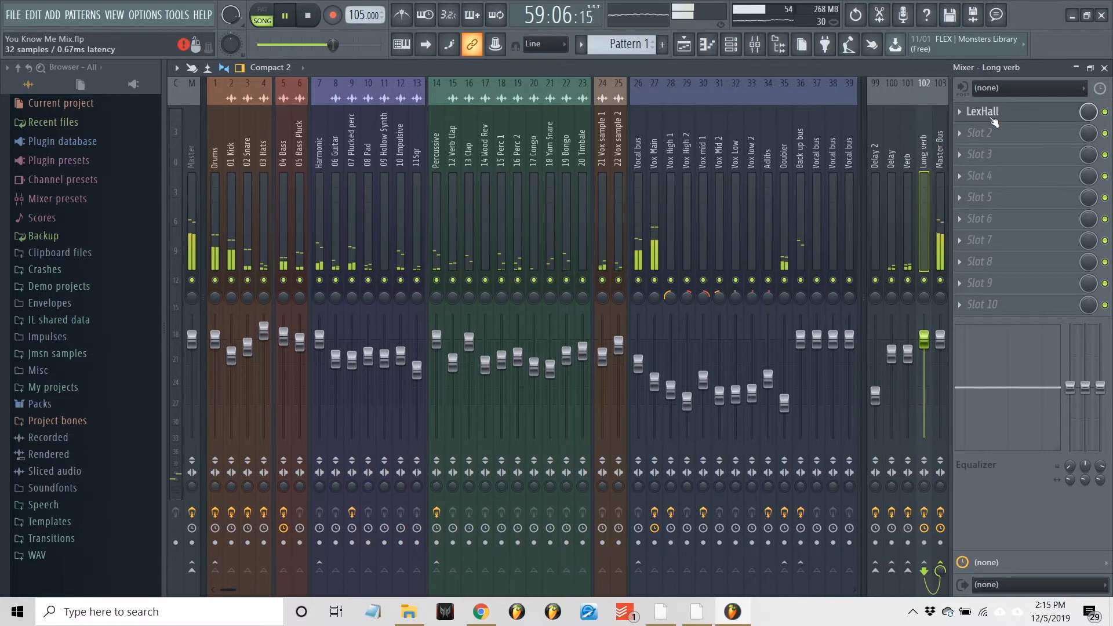
pyautogui.click(980, 112)
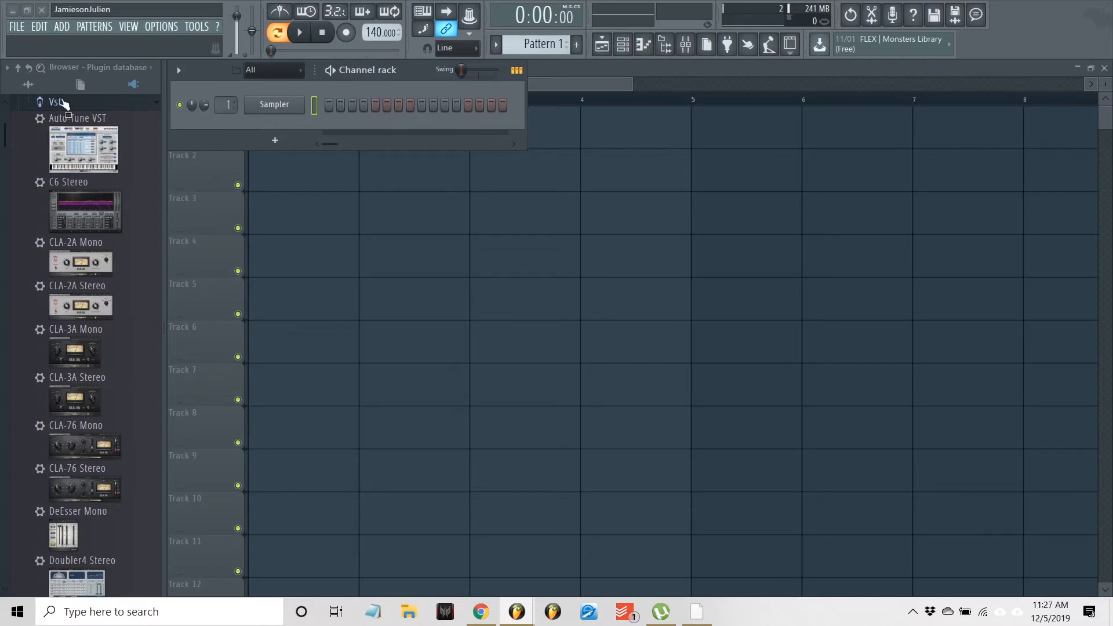
# Step: Start saving the new project and create a folder named Ghost Busters in the Elevate Music Projects folder
pyautogui.click(19, 29)
pyautogui.click(43, 87)
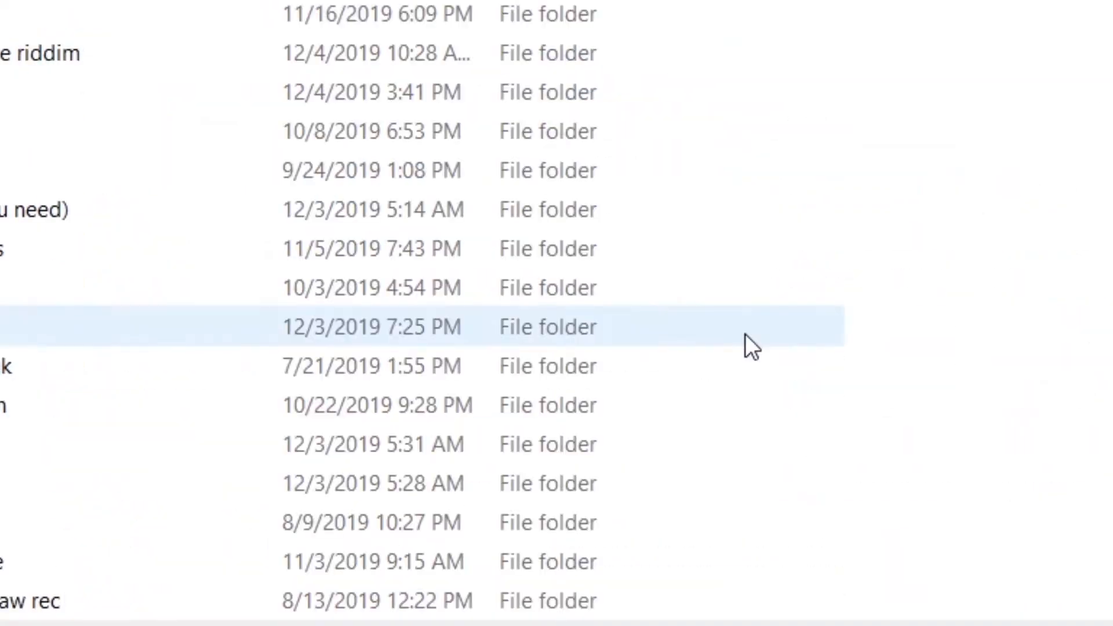
pyautogui.rightClick(746, 334)
pyautogui.moveTo(840, 250)
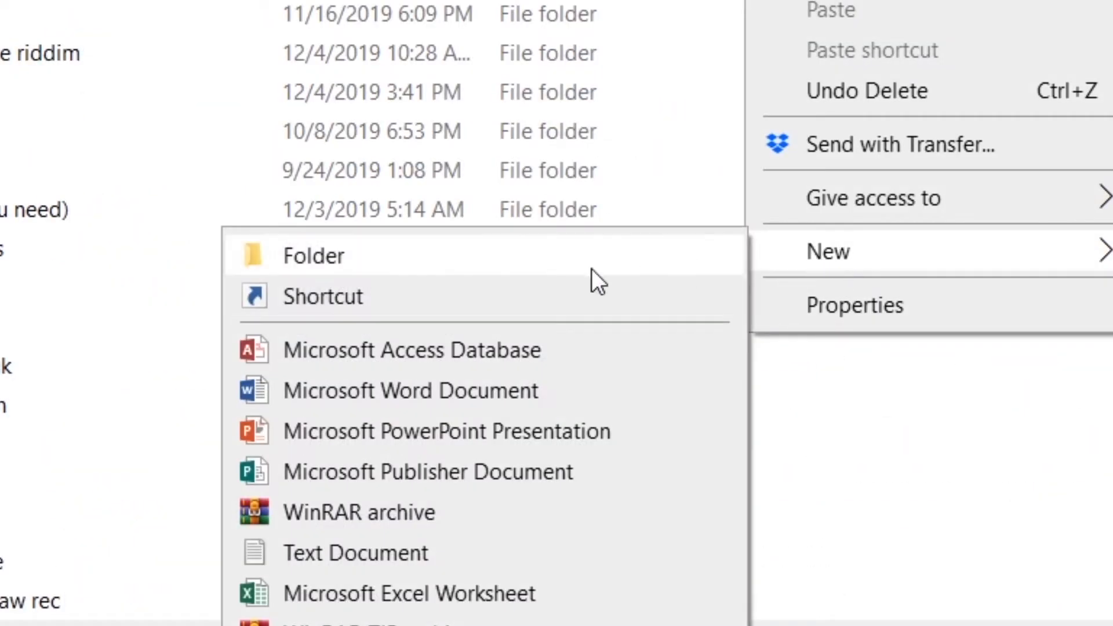
pyautogui.click(462, 258)
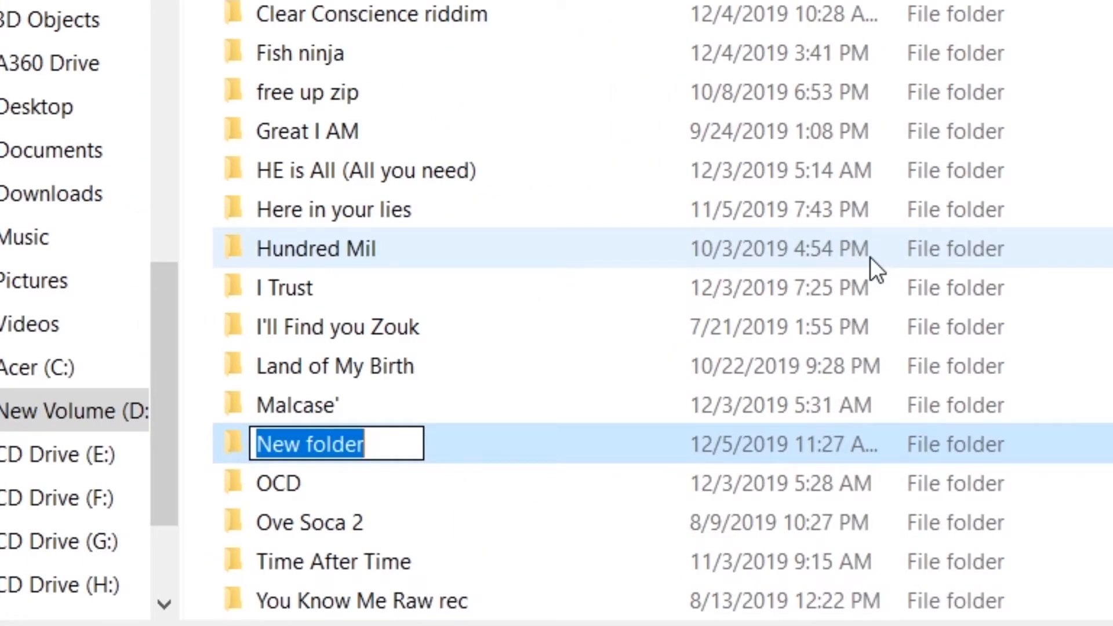
pyautogui.write('Ghost')
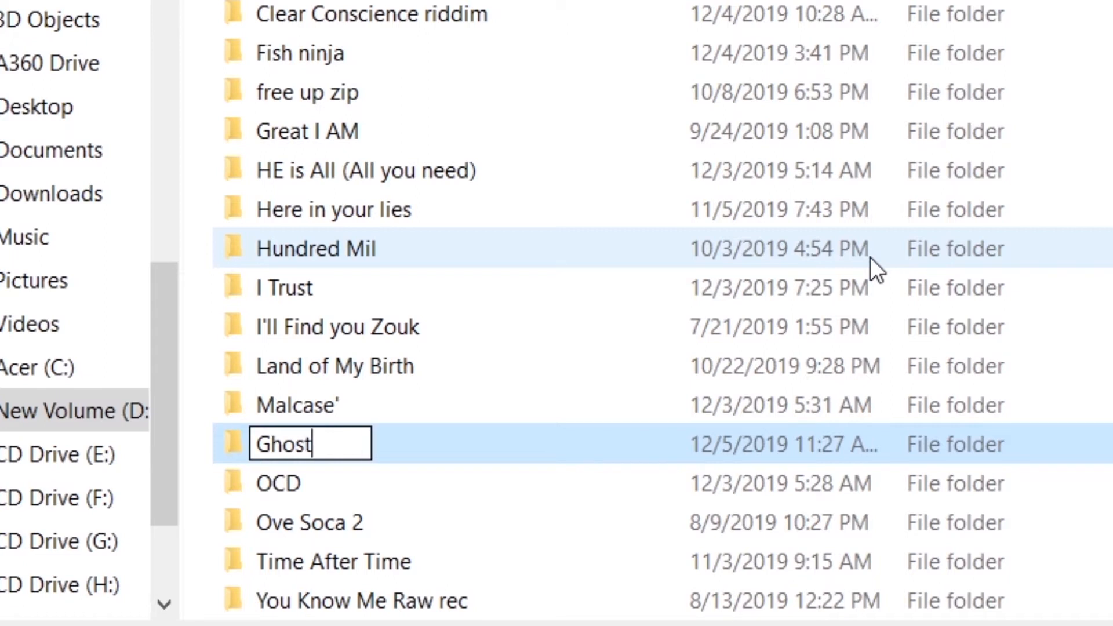
pyautogui.write(' Busters')
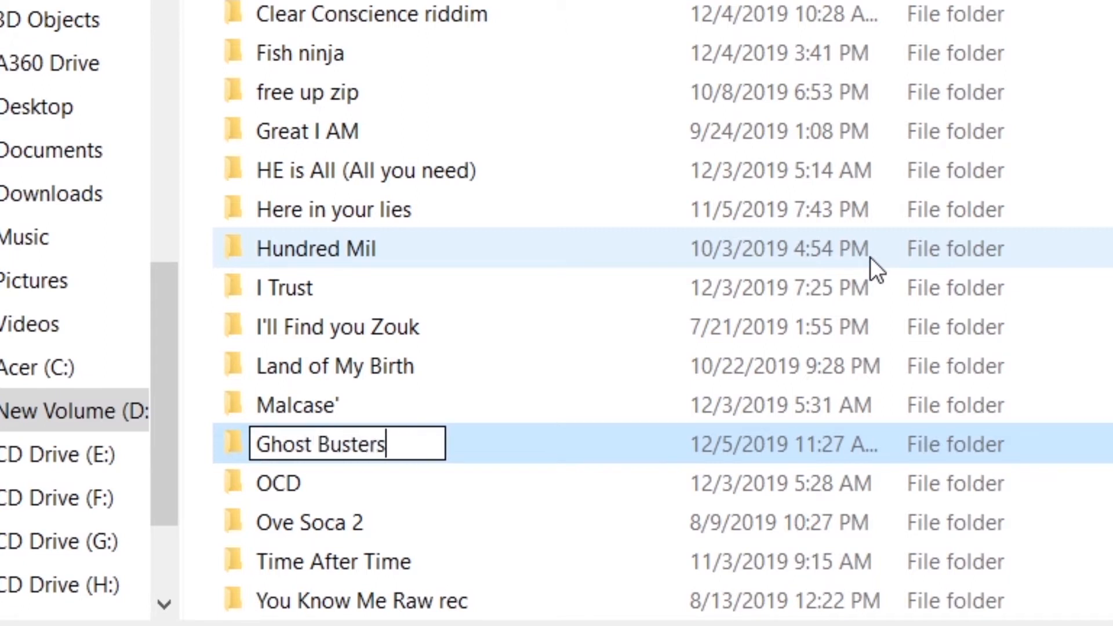
pyautogui.press('Return')
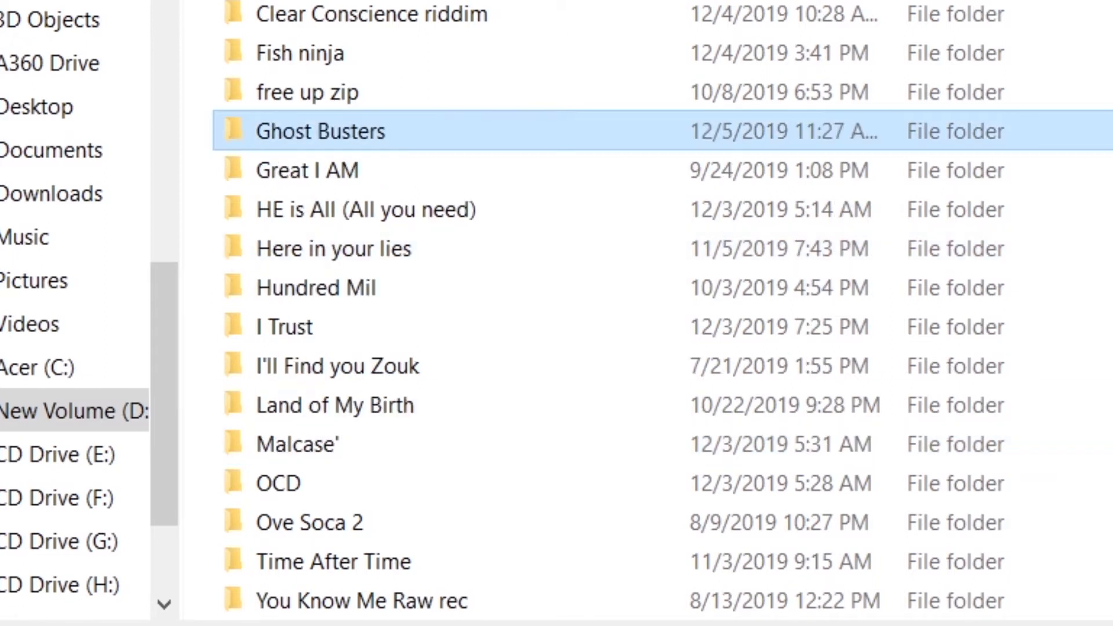
# Step: Save the project as Ghost Busters in FruityLoops loop file format inside the Ghost Busters folder
pyautogui.doubleClick(289, 133)
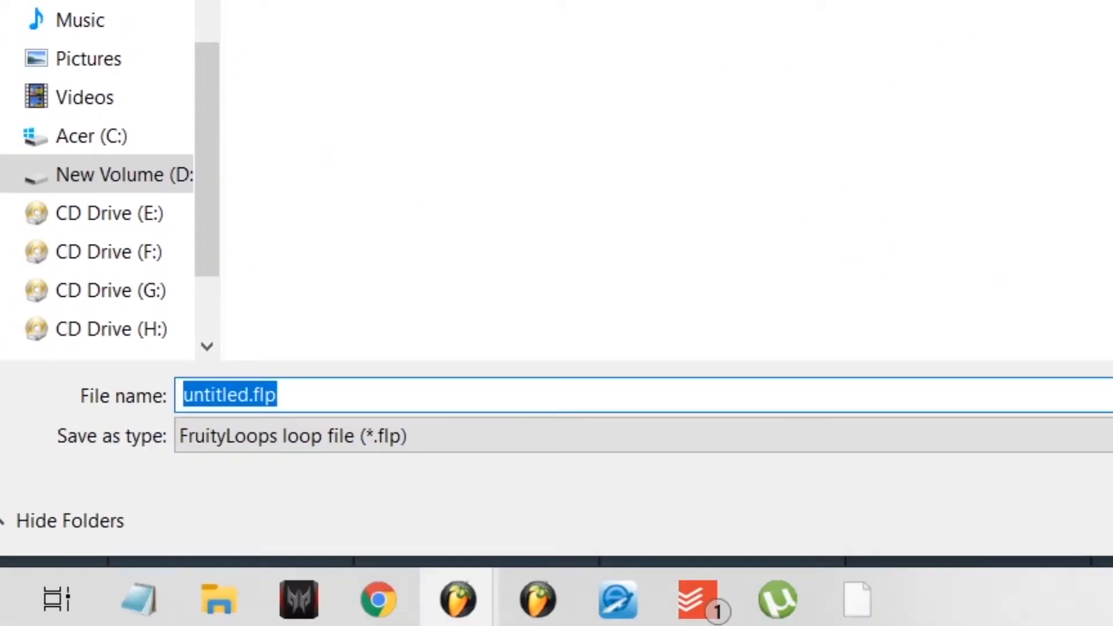
pyautogui.write('Ghost Buster')
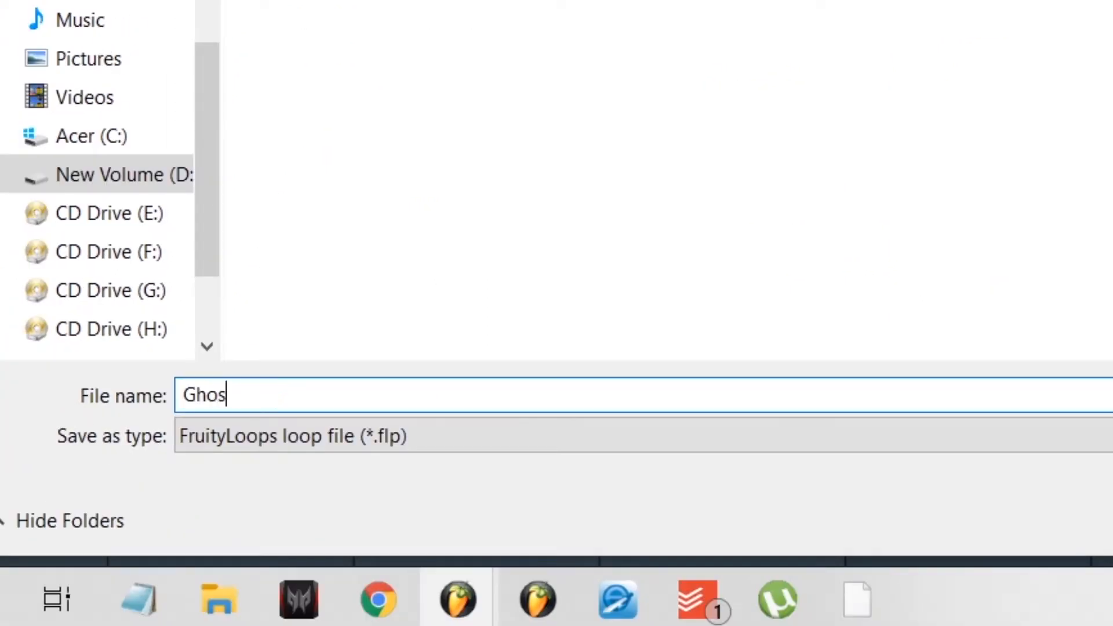
pyautogui.write('s')
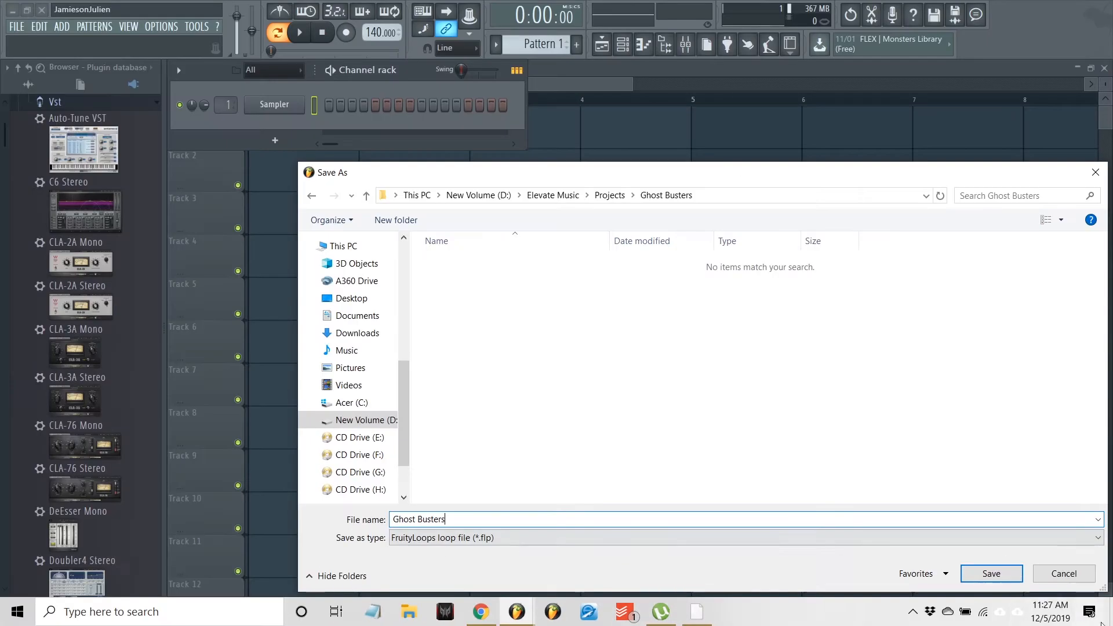
pyautogui.click(989, 574)
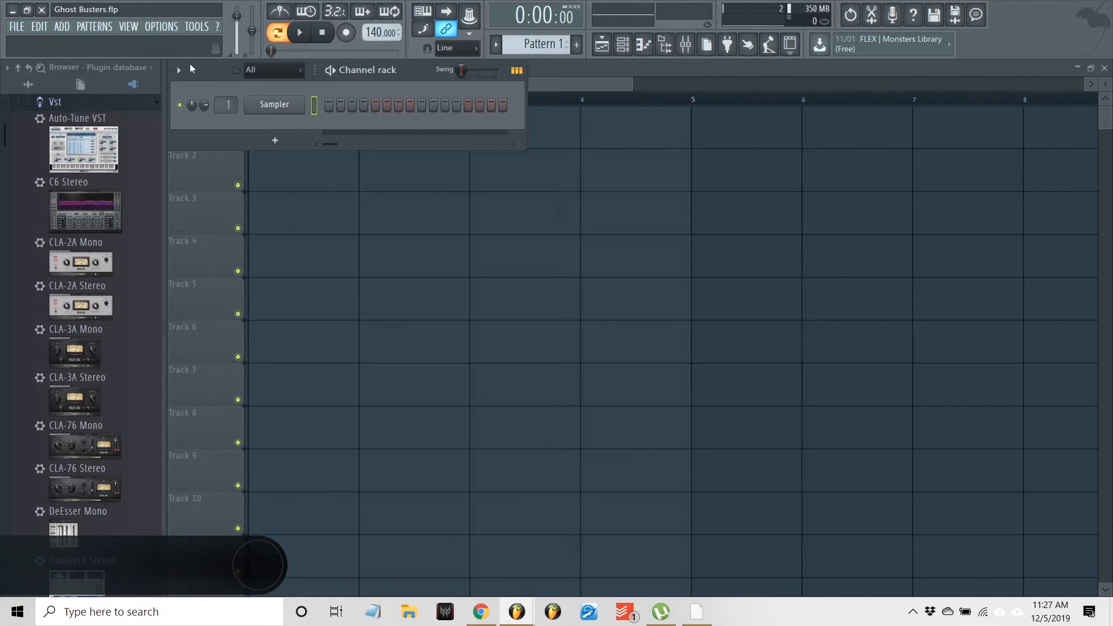
# Step: Assign the project's data folder automatically in the project general settings and close the settings
pyautogui.click(161, 26)
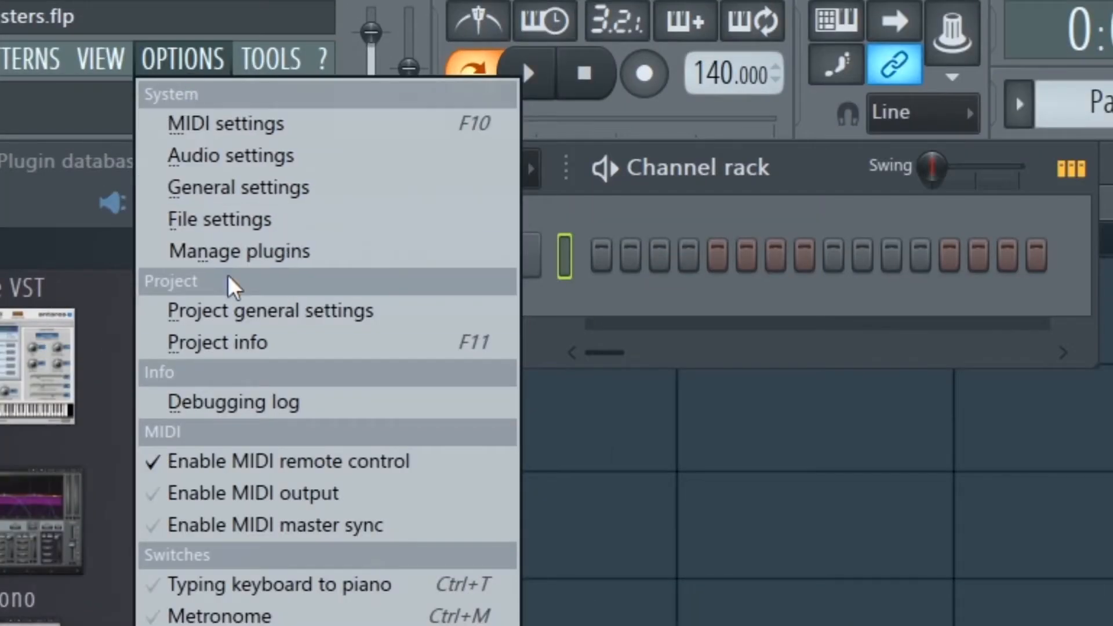
pyautogui.click(276, 318)
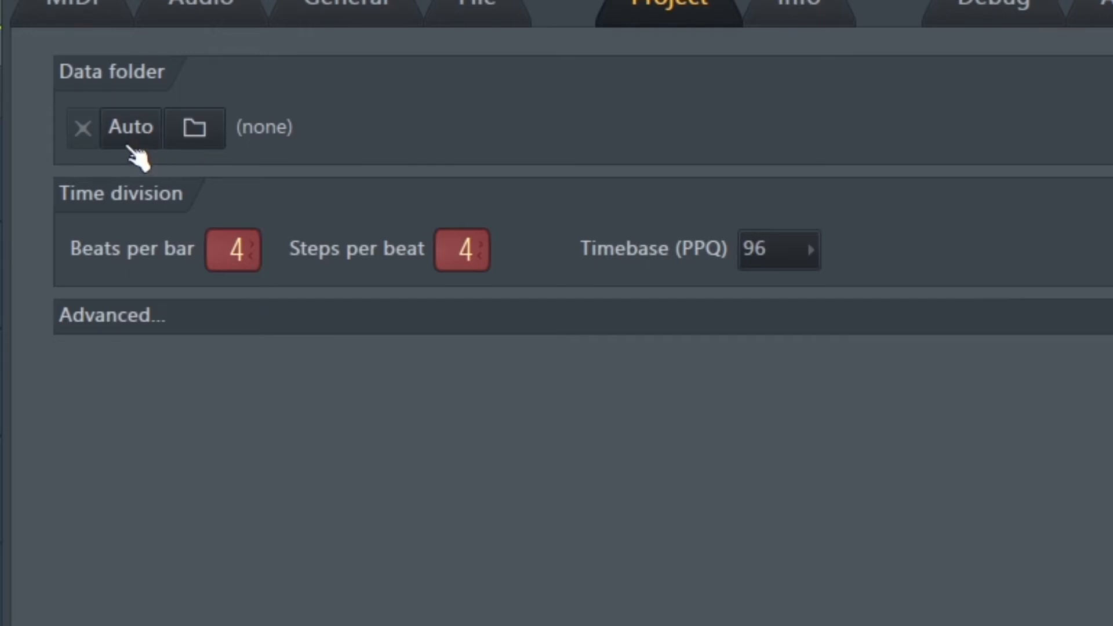
pyautogui.click(135, 139)
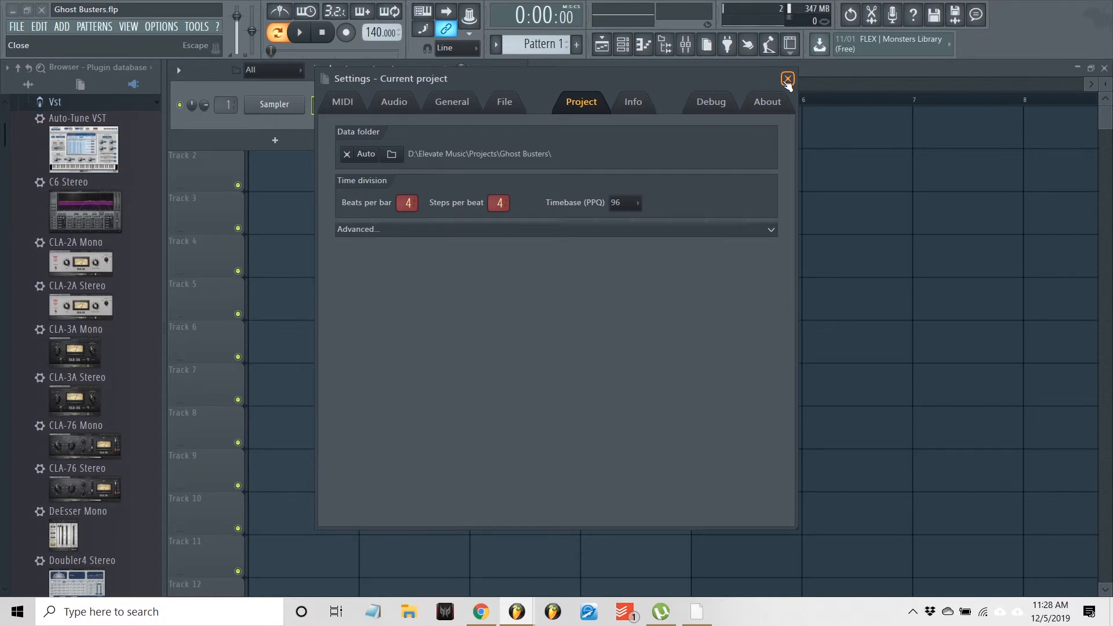
pyautogui.click(788, 79)
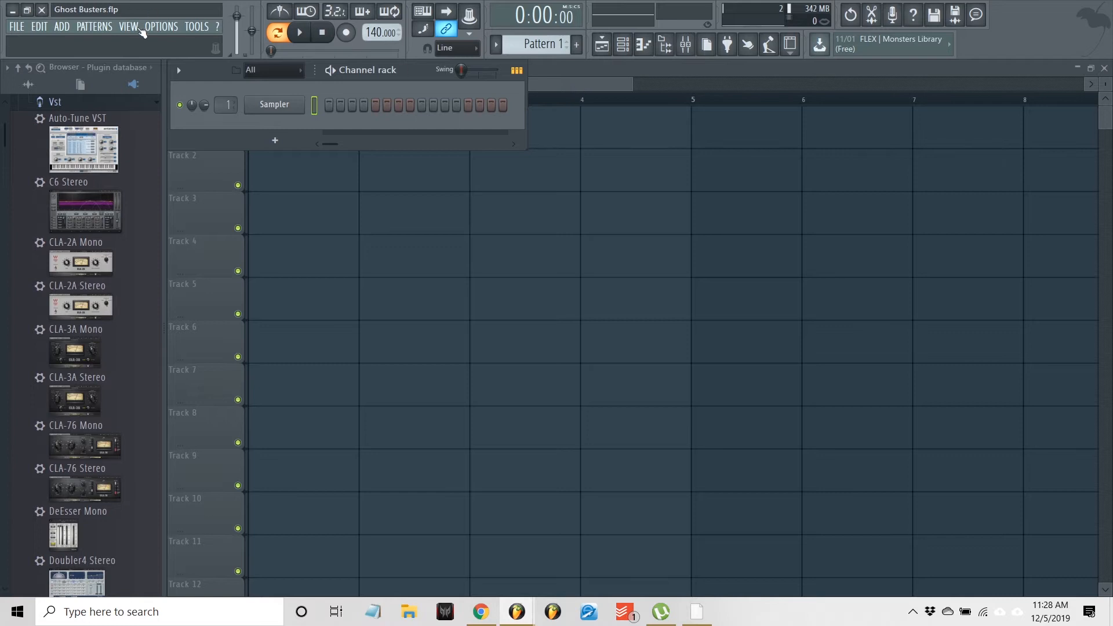
# Step: Review the available audio devices in the audio settings, keep FL Studio ASIO selected, and close the settings
pyautogui.click(162, 26)
pyautogui.click(179, 64)
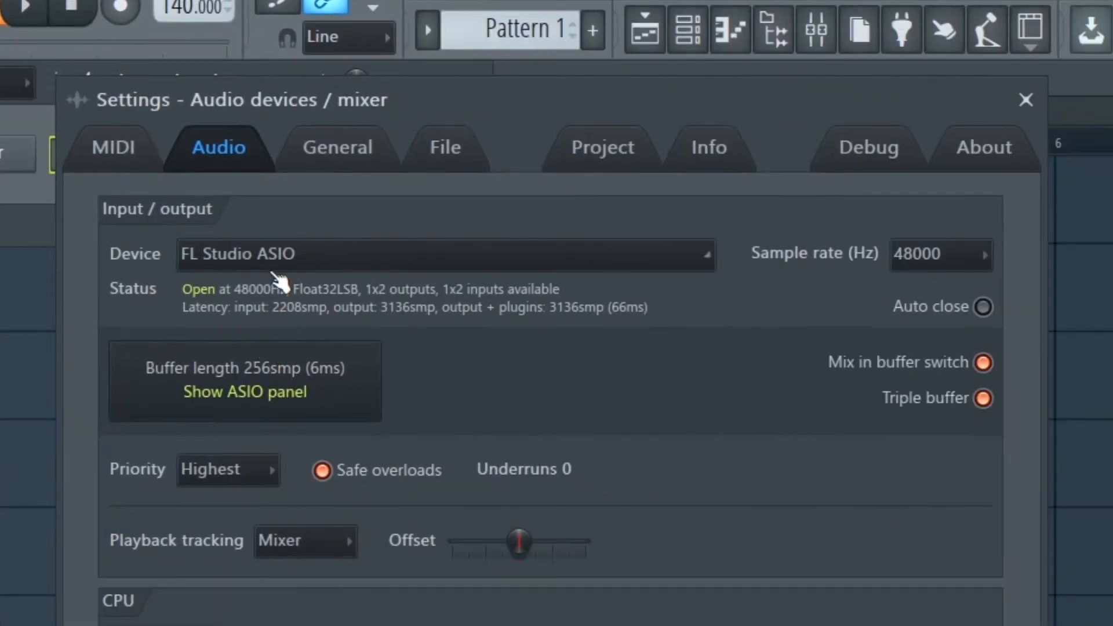
pyautogui.click(491, 282)
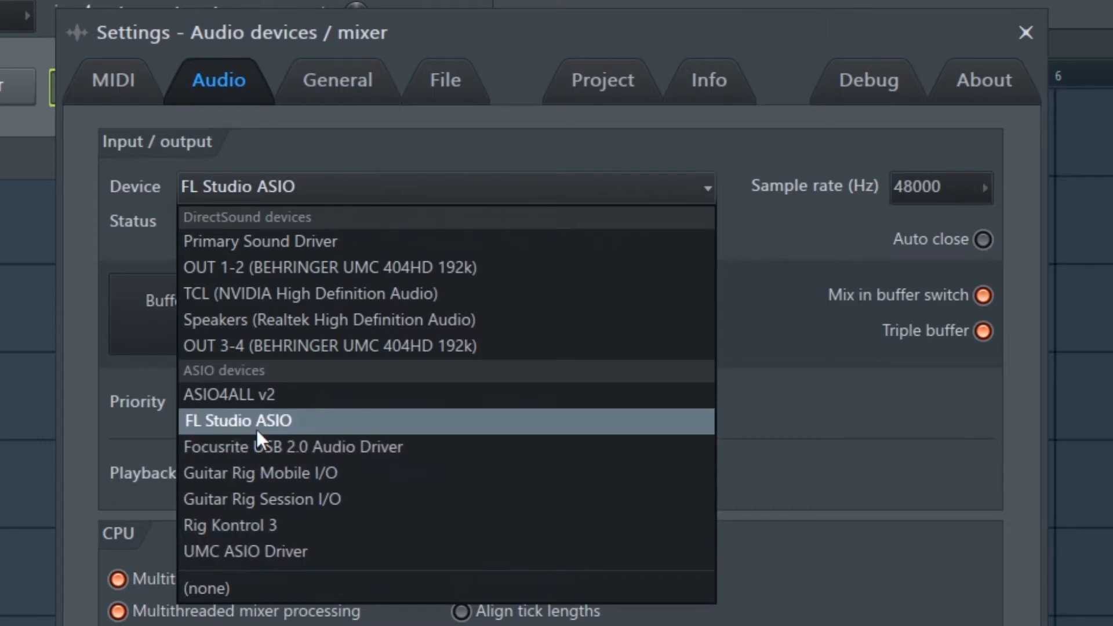
pyautogui.click(665, 12)
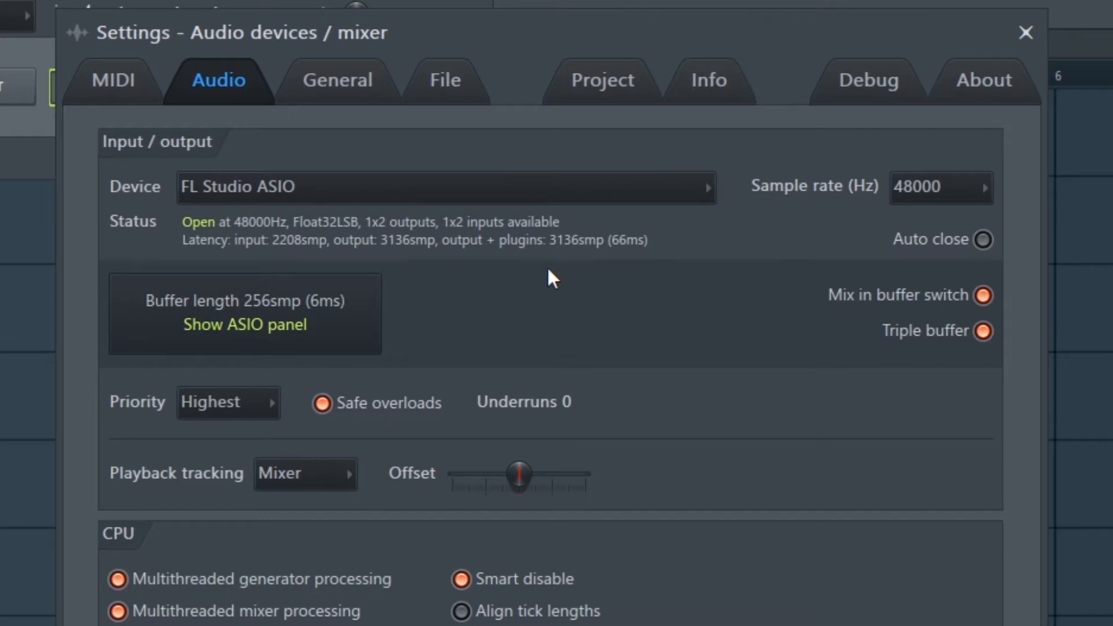
pyautogui.click(313, 200)
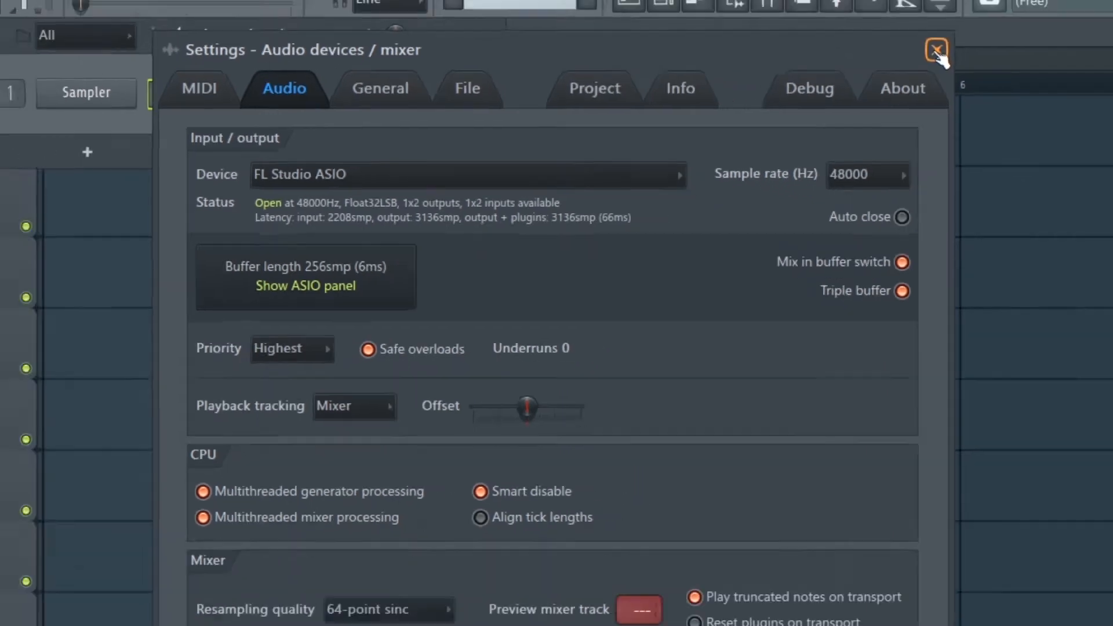
pyautogui.click(1026, 33)
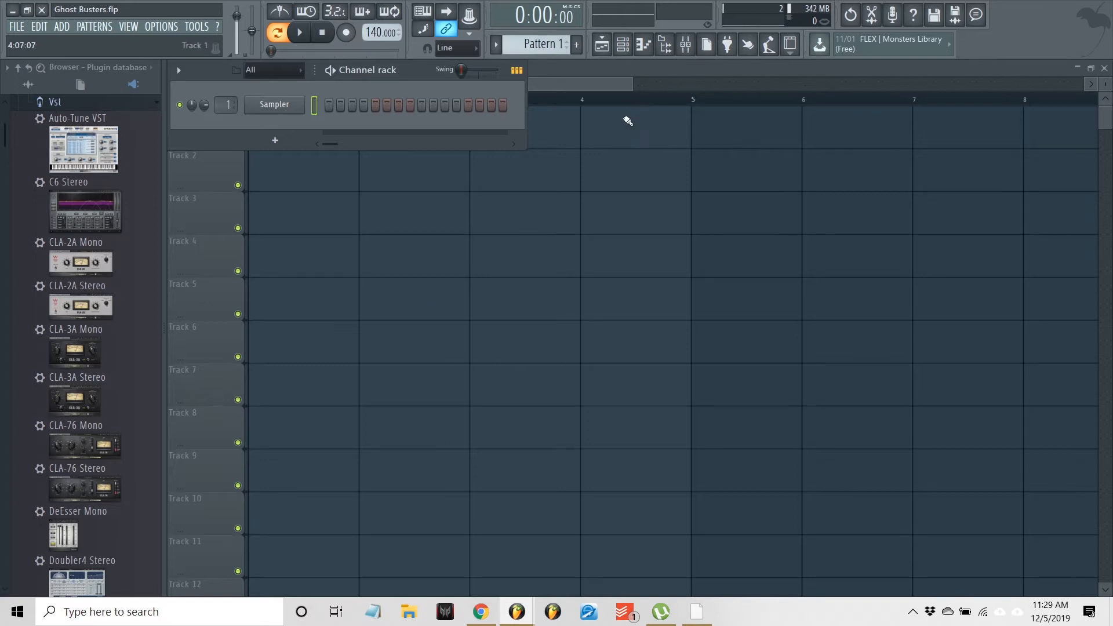
# Step: Import I Trust.mp3 from the I Trust project folder onto Track 1 at the start of the playlist
pyautogui.click(616, 83)
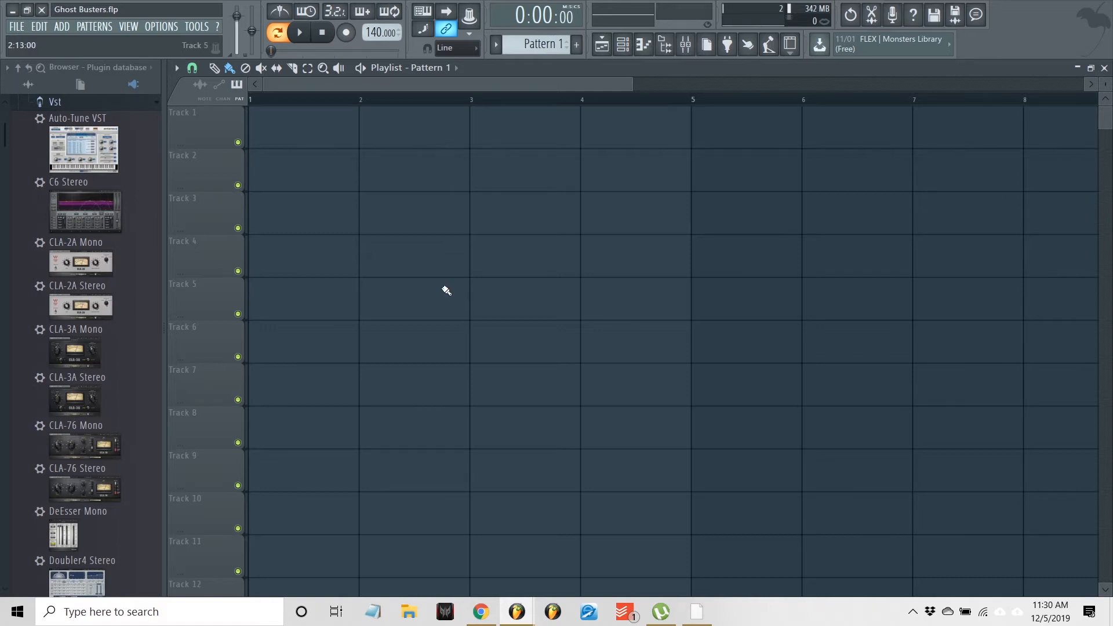
pyautogui.hotkey('alt', 'Tab')
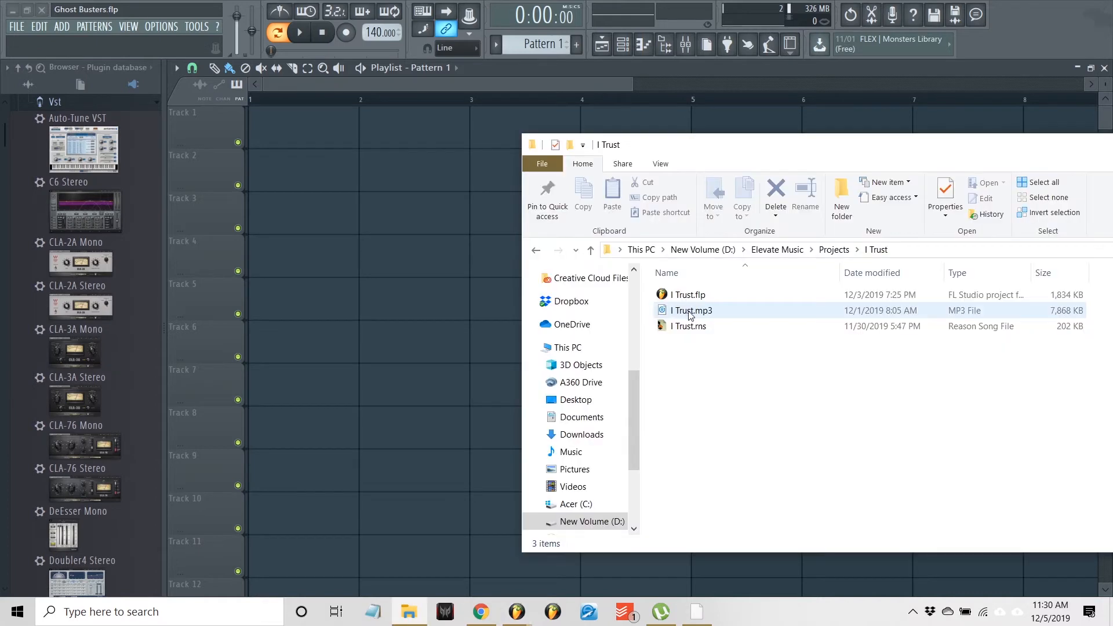
pyautogui.moveTo(690, 315); pyautogui.dragTo(286, 124)
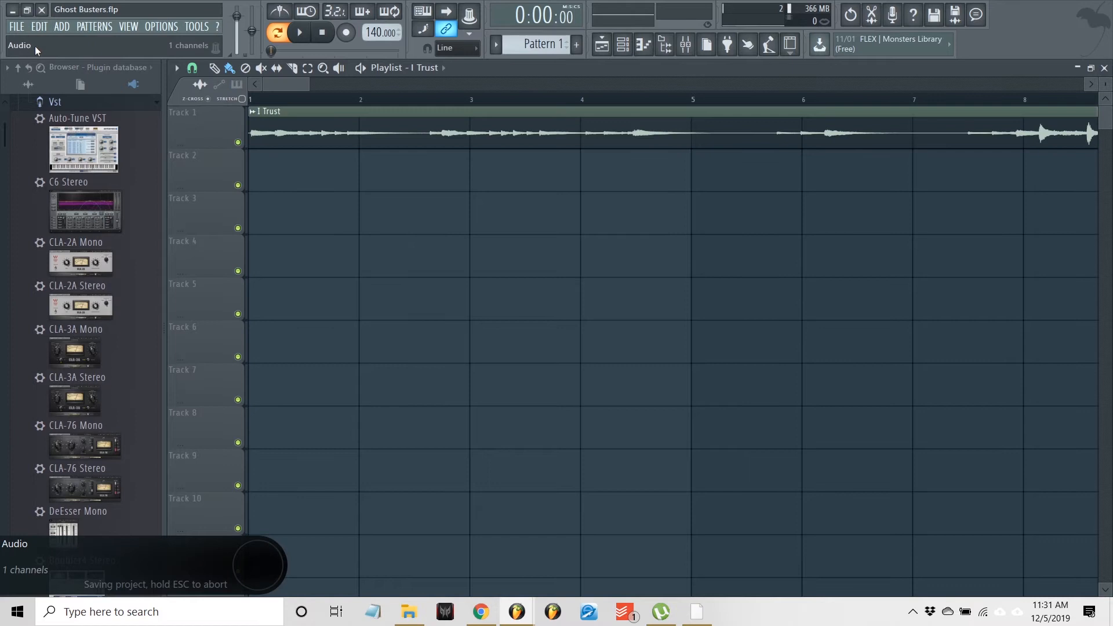
# Step: Detect the tempo of the I Trust sample and set the project tempo to the detected 162 BPM
pyautogui.scroll(-5, 394, 106)
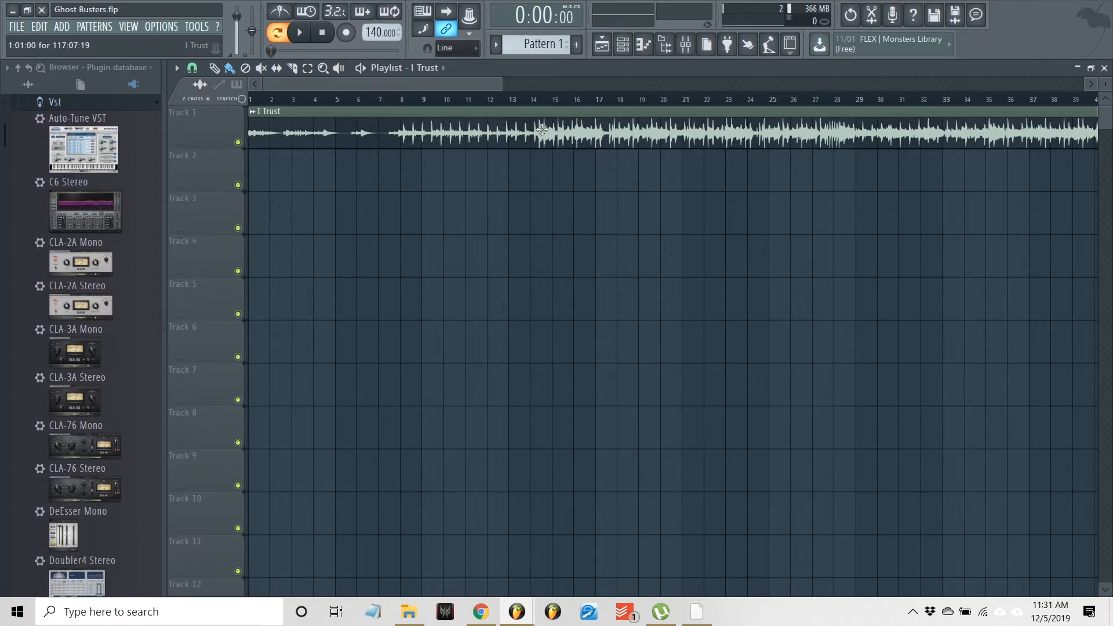
pyautogui.doubleClick(394, 133)
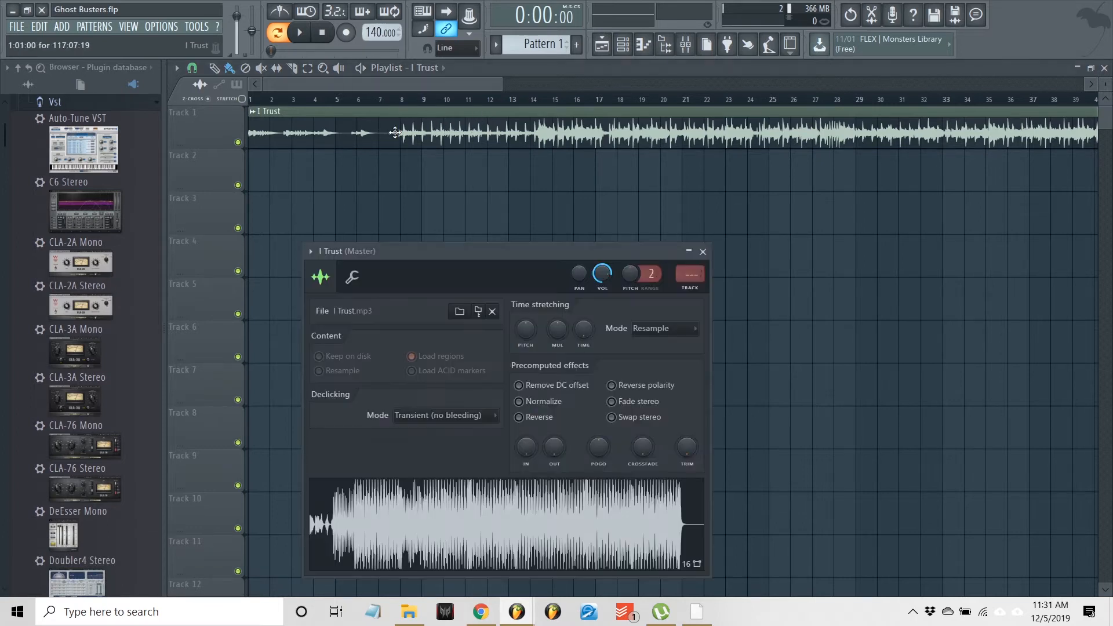
pyautogui.moveTo(522, 248); pyautogui.dragTo(572, 197)
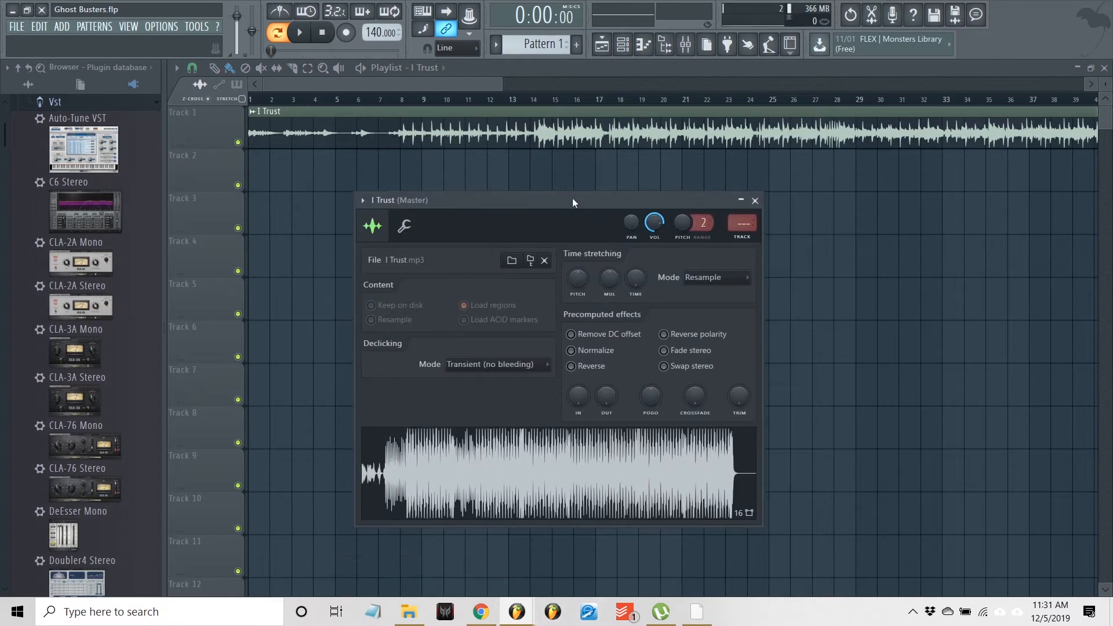
pyautogui.rightClick(544, 458)
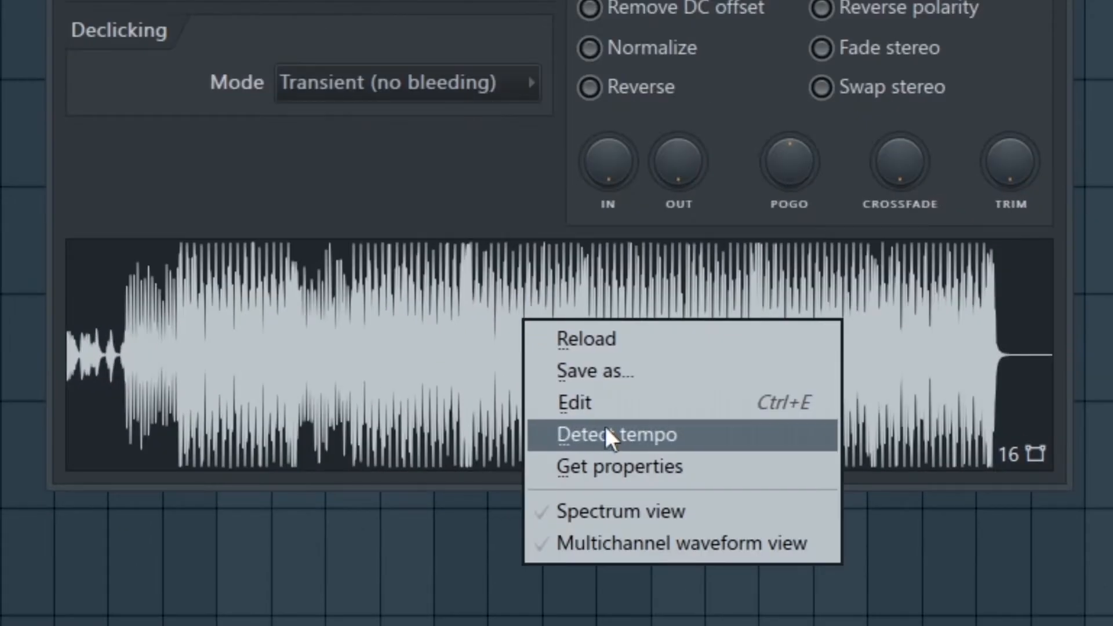
pyautogui.click(536, 436)
pyautogui.click(587, 26)
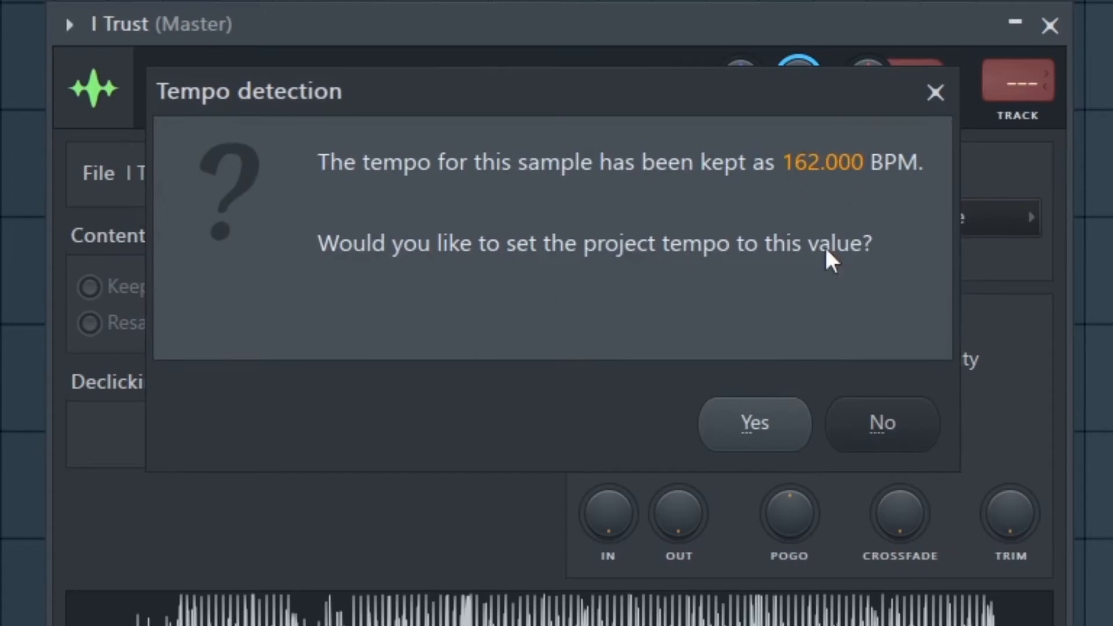
pyautogui.click(775, 432)
pyautogui.click(775, 179)
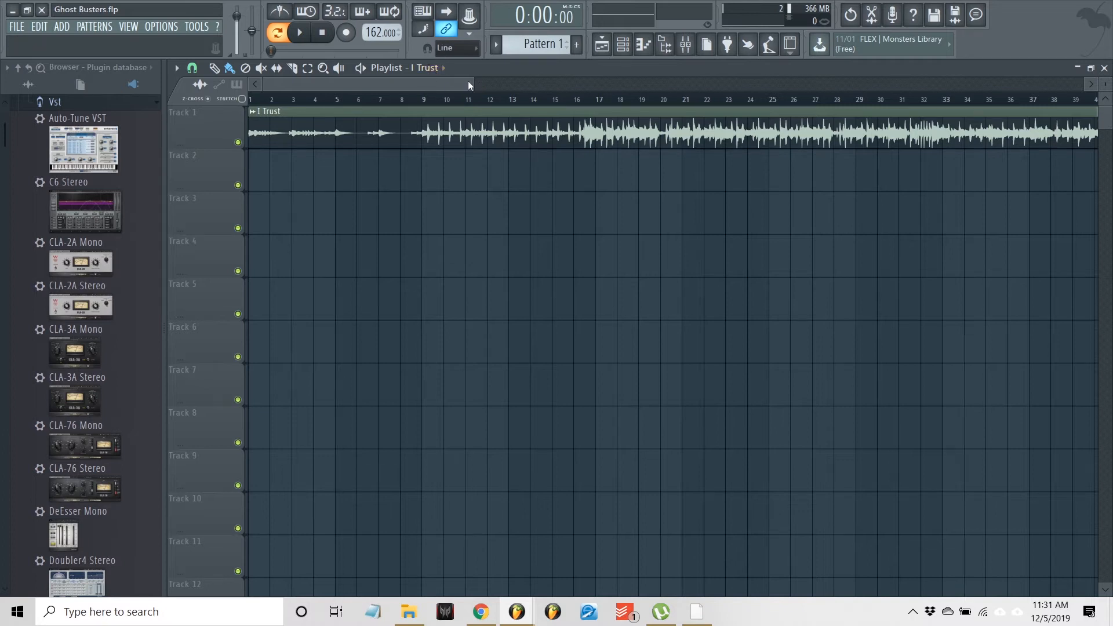
# Step: Route the I Trust clip to mixer track 1 and lower the volume fader of Insert 1
pyautogui.moveTo(471, 84); pyautogui.dragTo(900, 98)
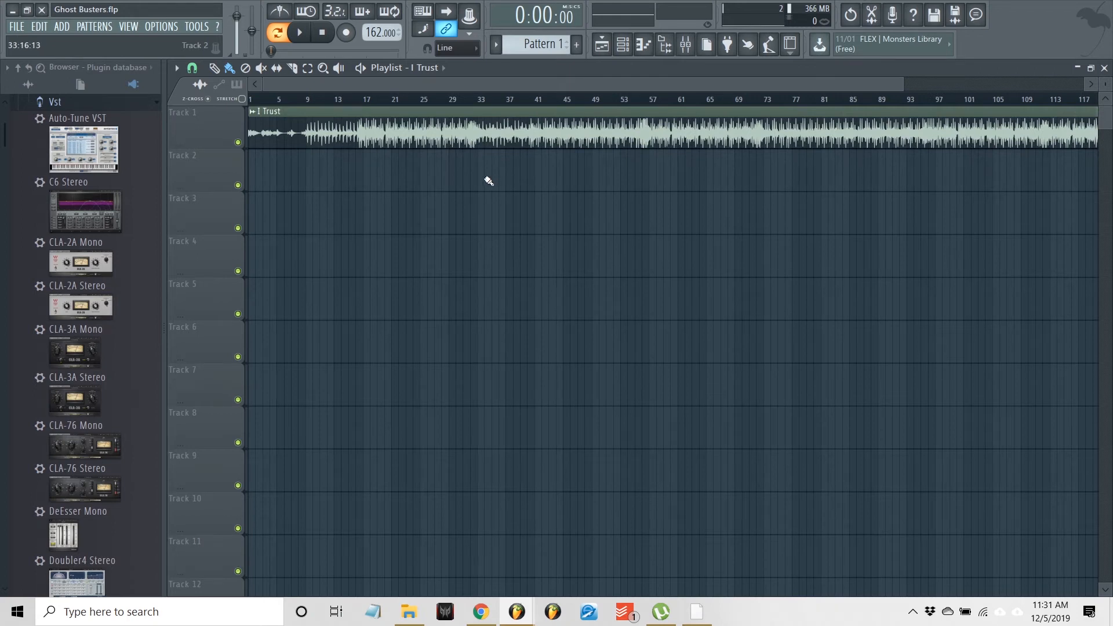
pyautogui.doubleClick(557, 131)
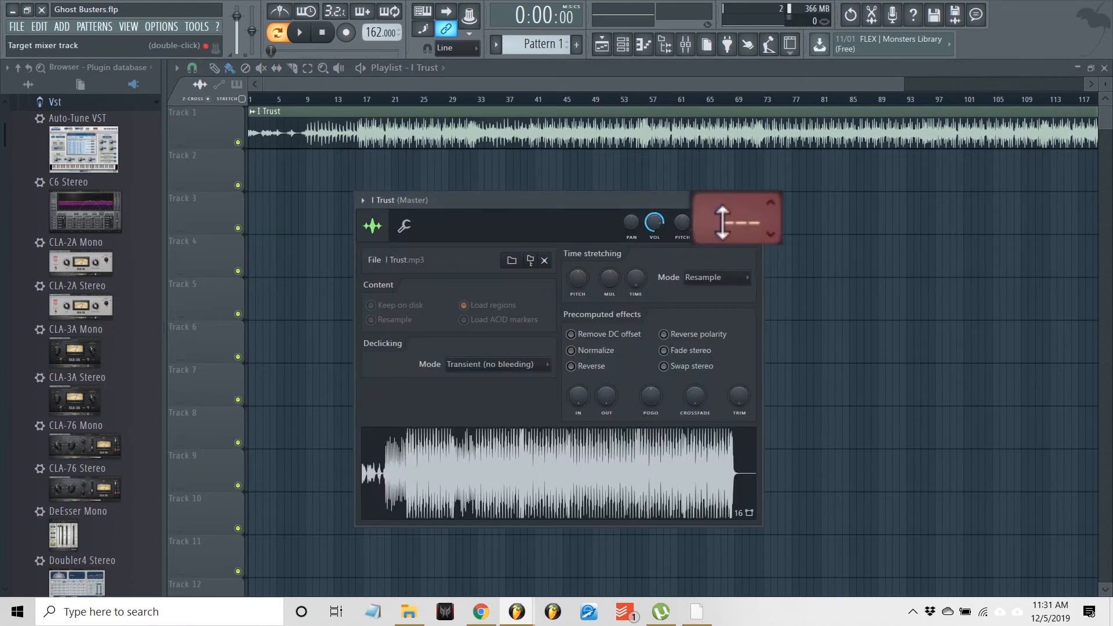
pyautogui.click(754, 200)
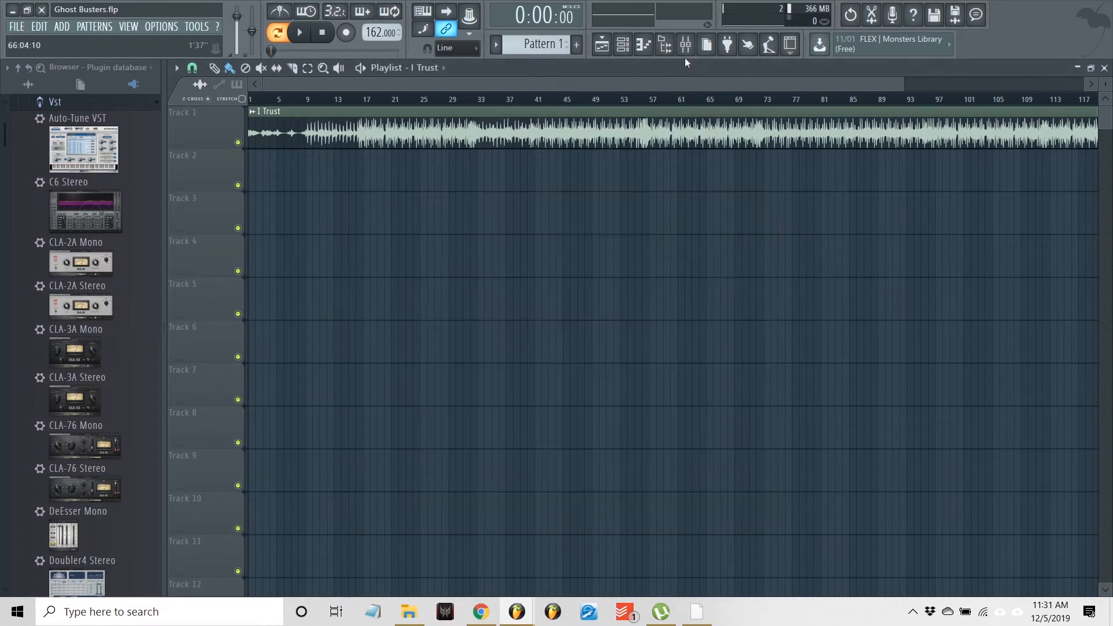
pyautogui.click(685, 44)
pyautogui.moveTo(216, 336); pyautogui.dragTo(215, 374)
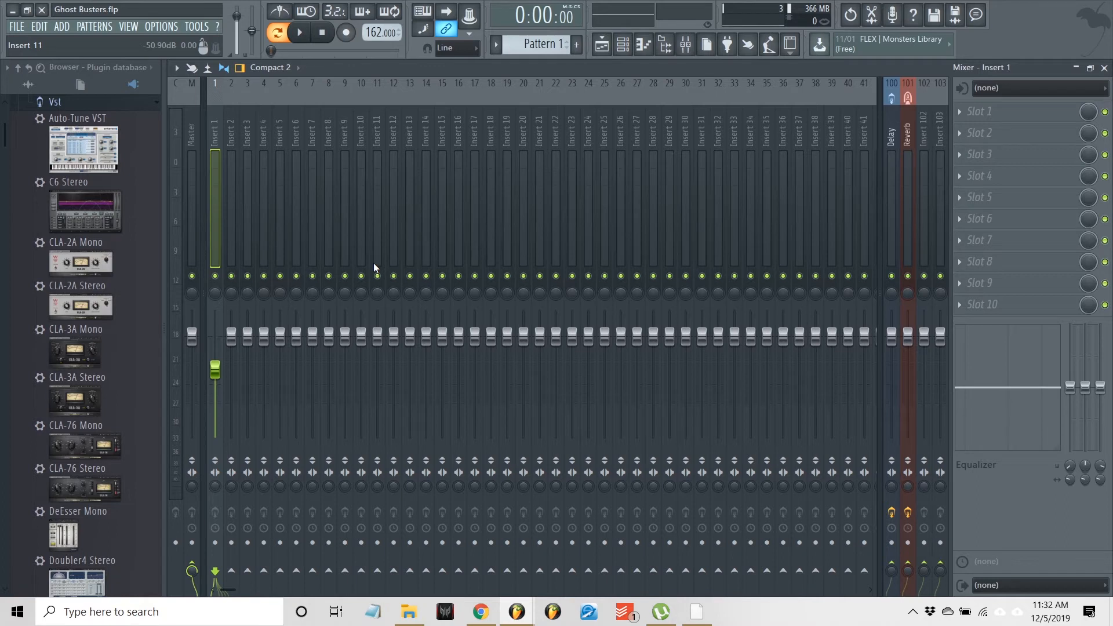
pyautogui.click(1105, 67)
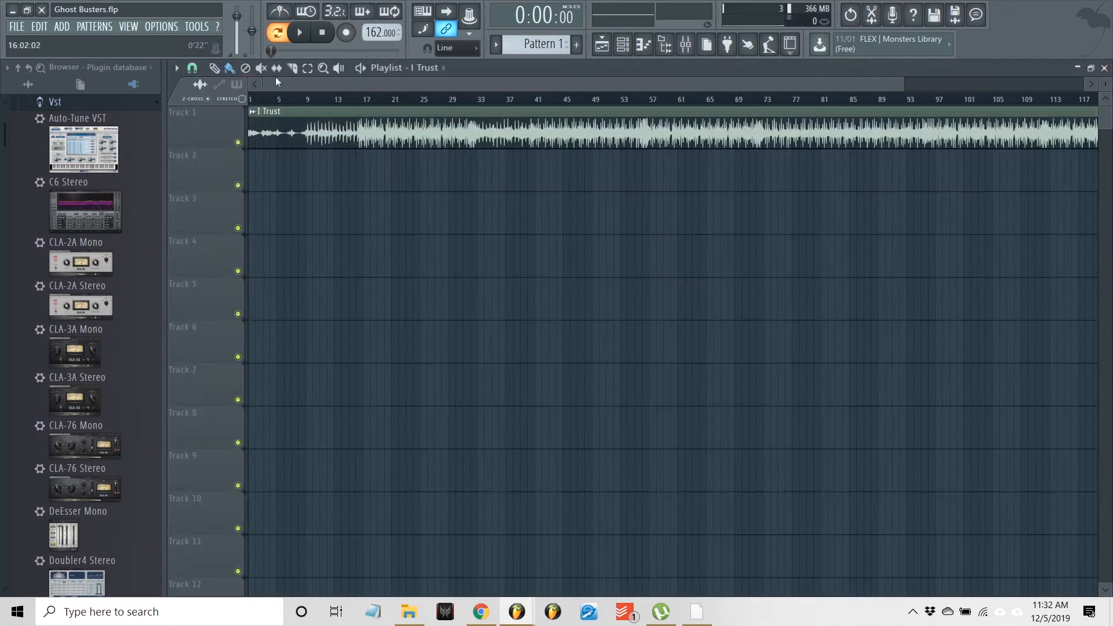
# Step: Switch to song mode and play the beat from the start, followed by a playback from bar 16
pyautogui.press('l')
pyautogui.press('space')
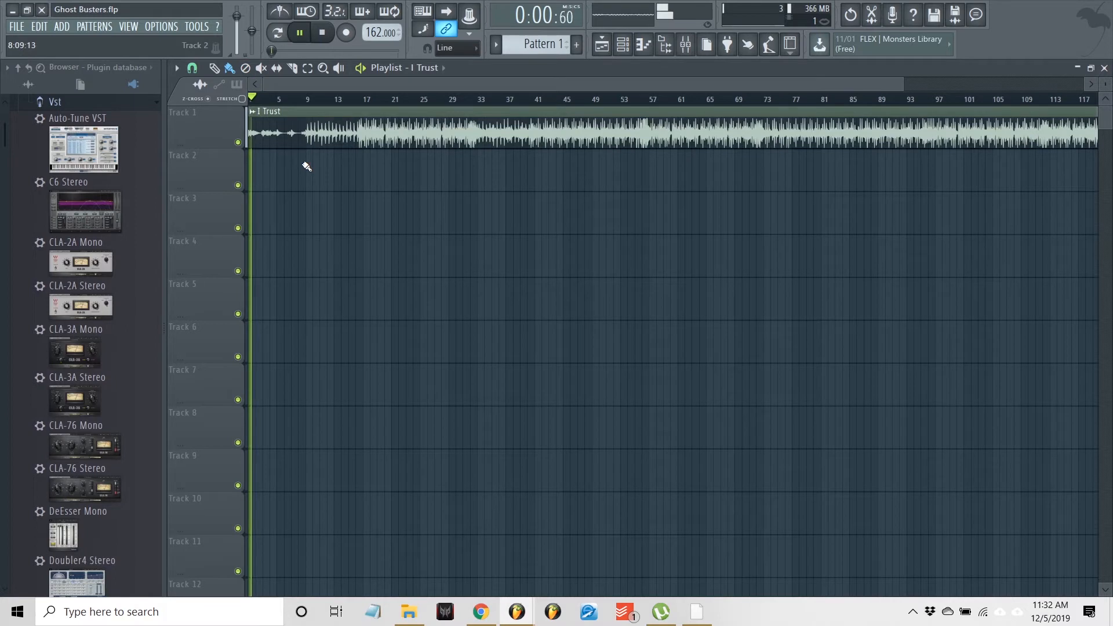
pyautogui.press('space')
pyautogui.click(359, 100)
pyautogui.press('space')
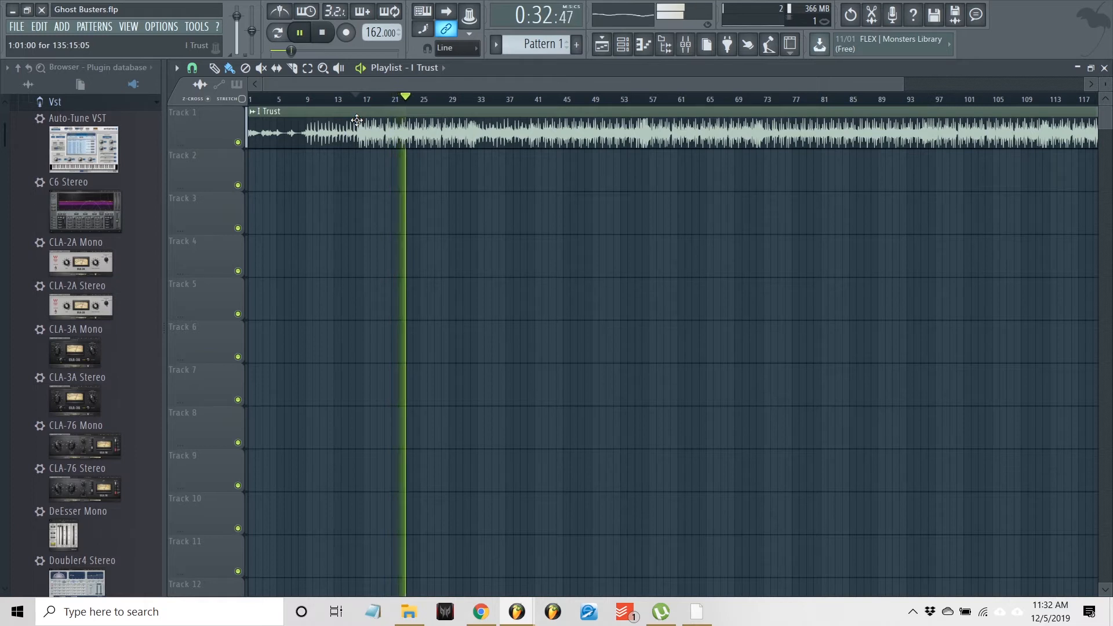
pyautogui.press('space')
# Step: In the mixer, send the record-armed Insert 30 with input In 1 to Insert 2
pyautogui.click(685, 44)
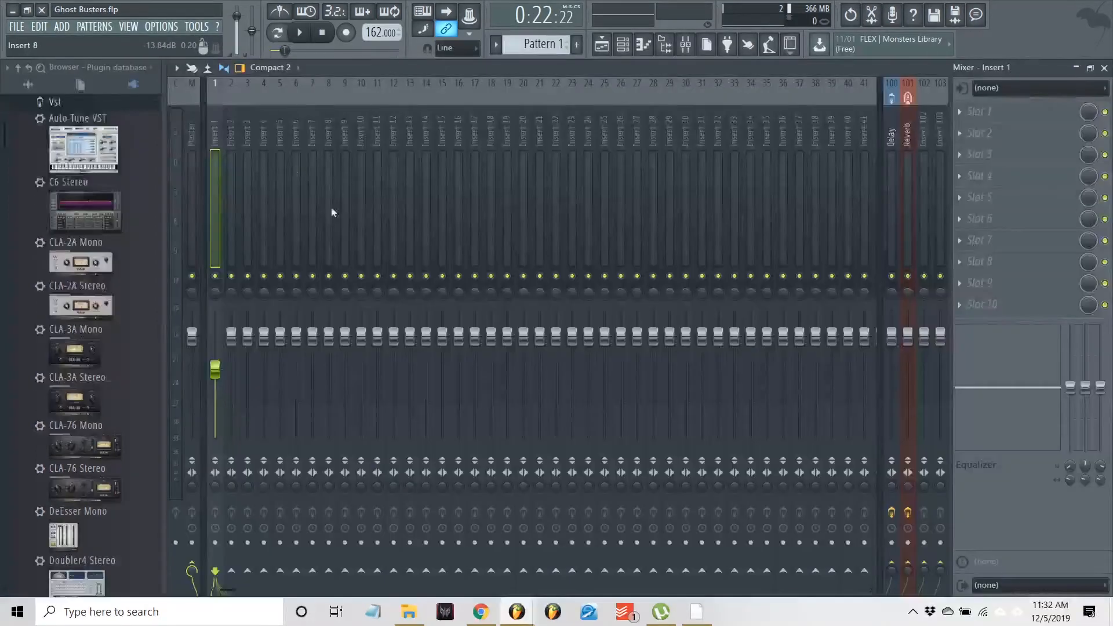
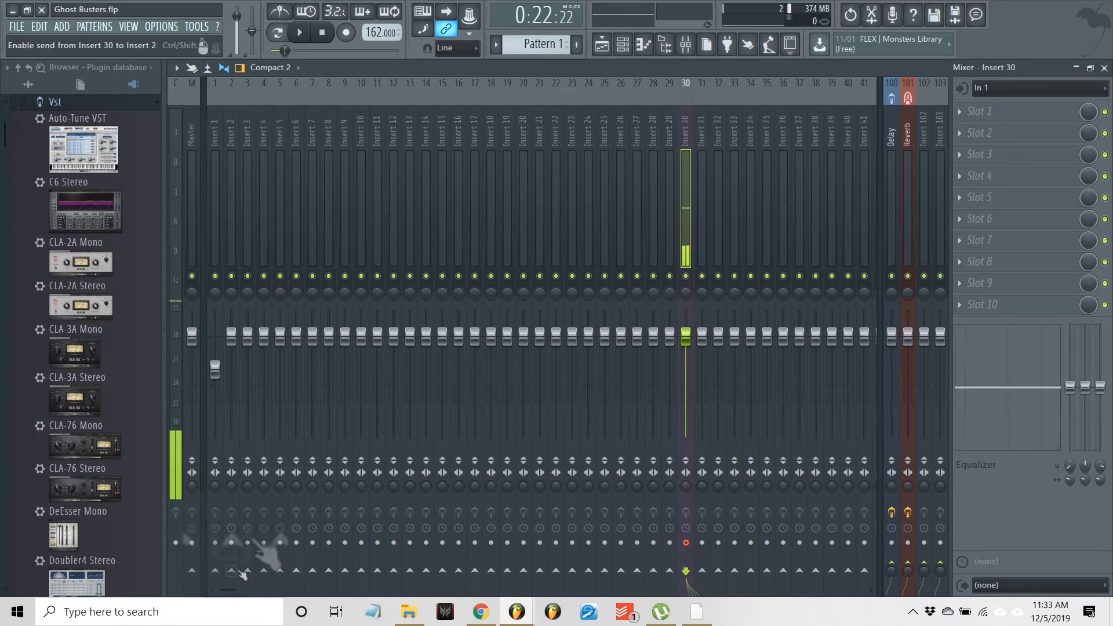
pyautogui.click(236, 541)
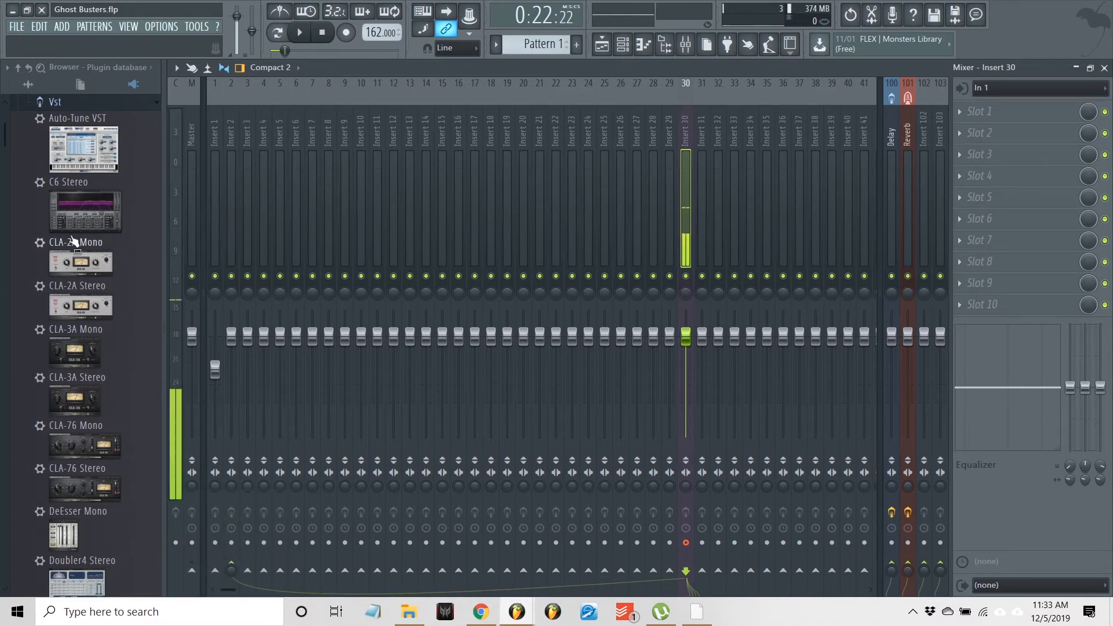
# Step: Check the program version in the About information and close it
pyautogui.click(217, 26)
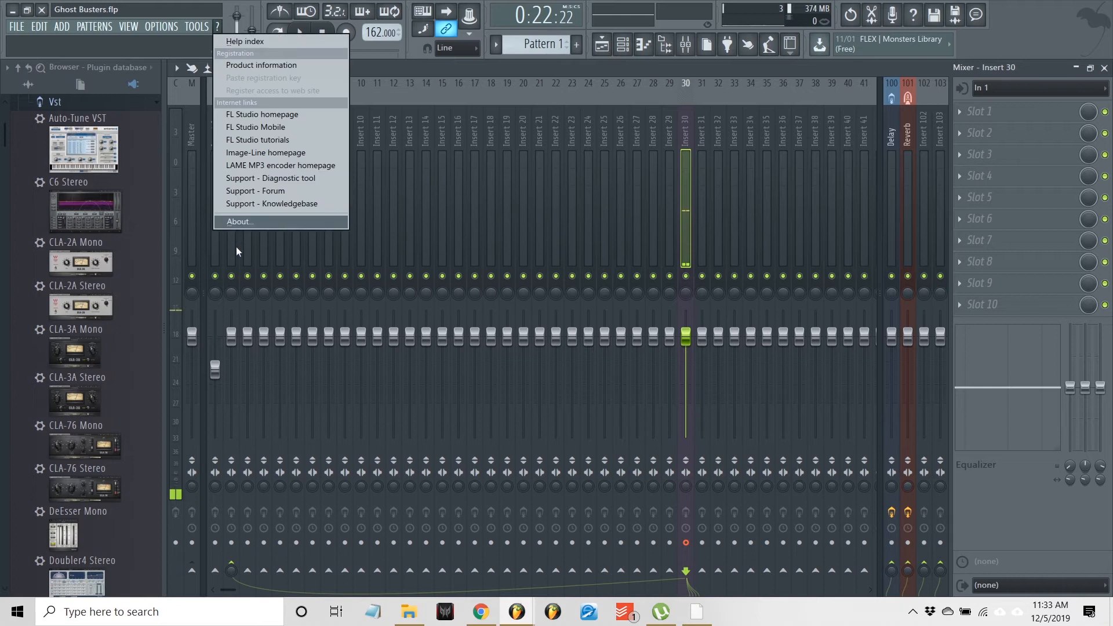
pyautogui.click(239, 222)
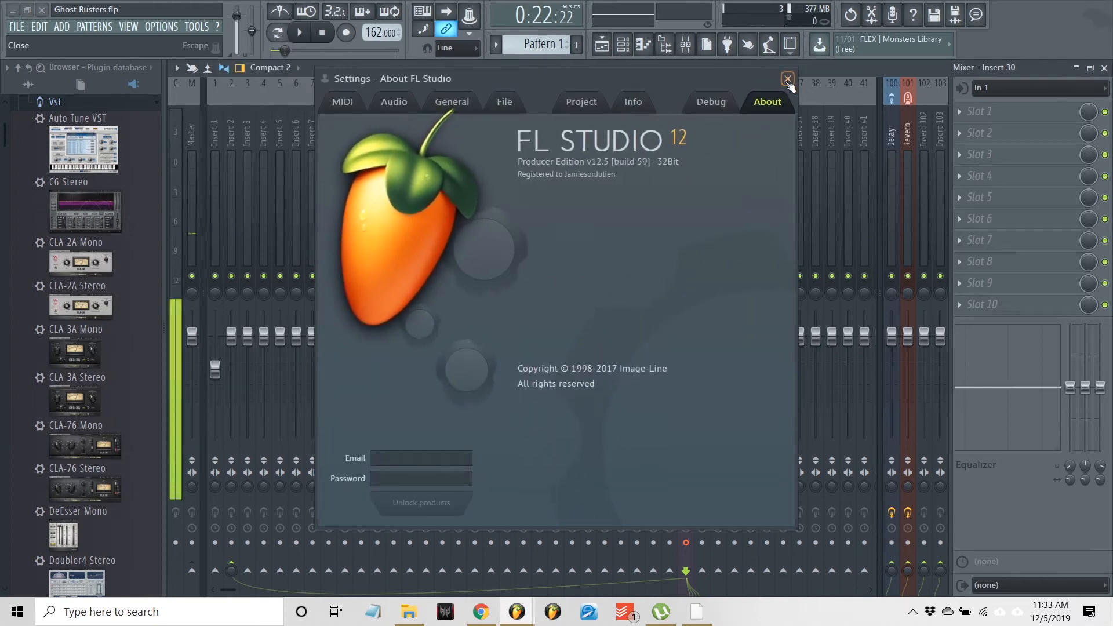
pyautogui.click(748, 123)
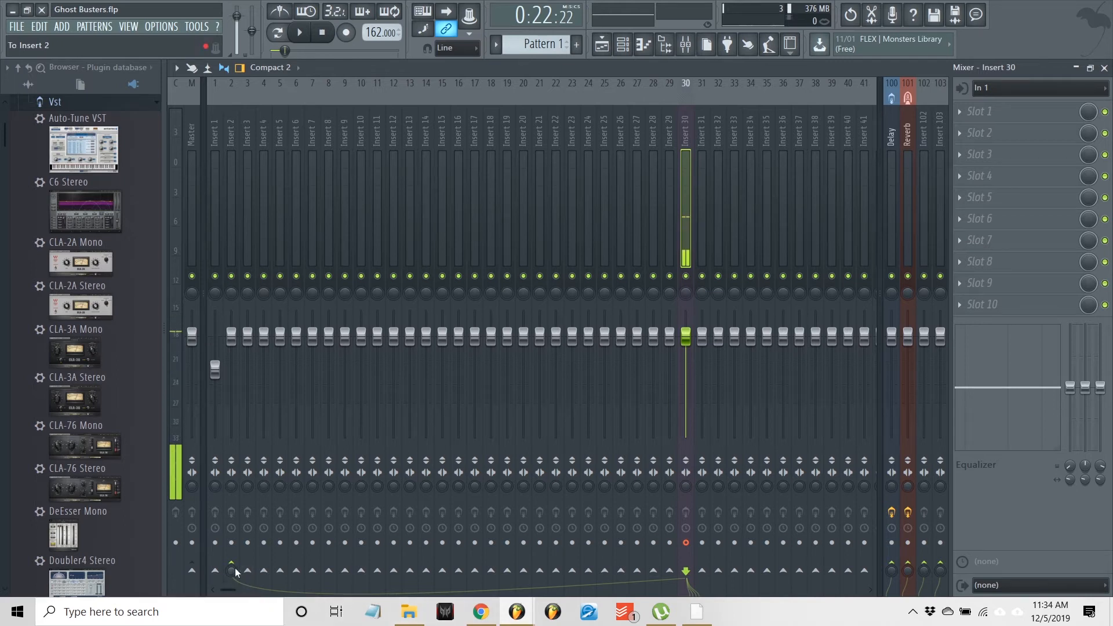
# Step: Check the I Trust channel's target mixer track in the channel rack and return to Insert 30 in the mixer
pyautogui.click(623, 44)
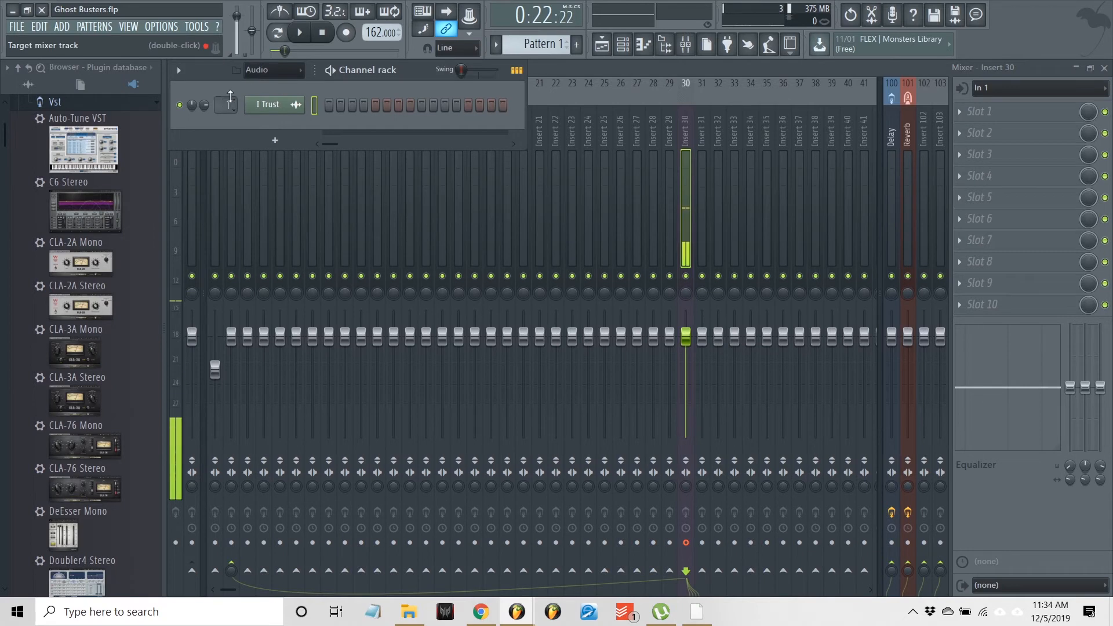
pyautogui.moveTo(227, 102)
pyautogui.mouseDown()
pyautogui.moveTo(224, 111)
pyautogui.moveTo(226, 102)
pyautogui.mouseUp()
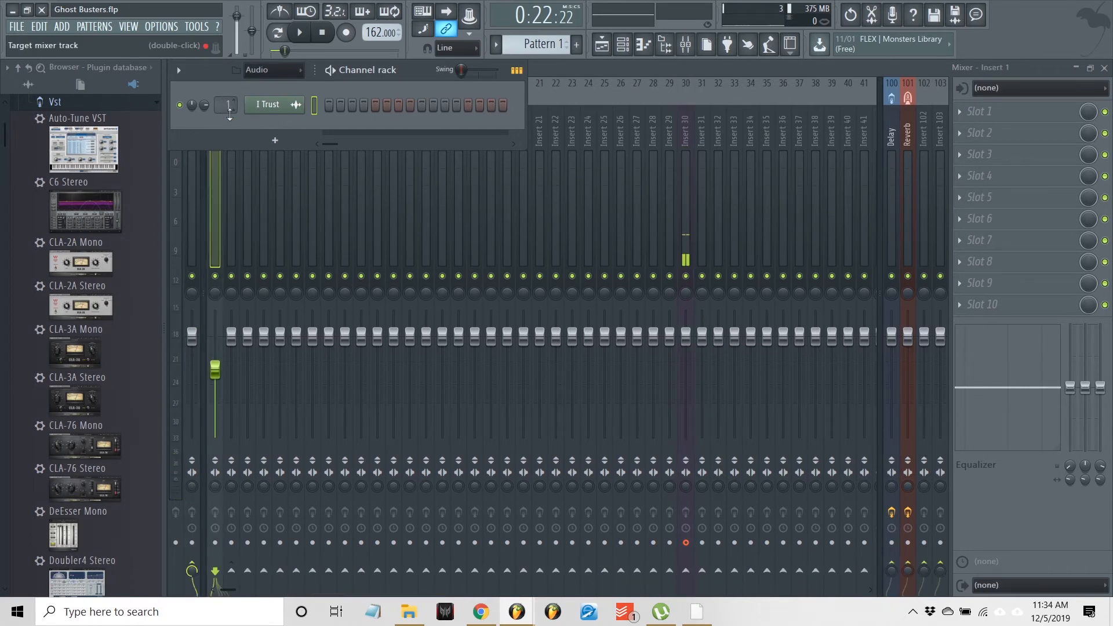
pyautogui.click(682, 134)
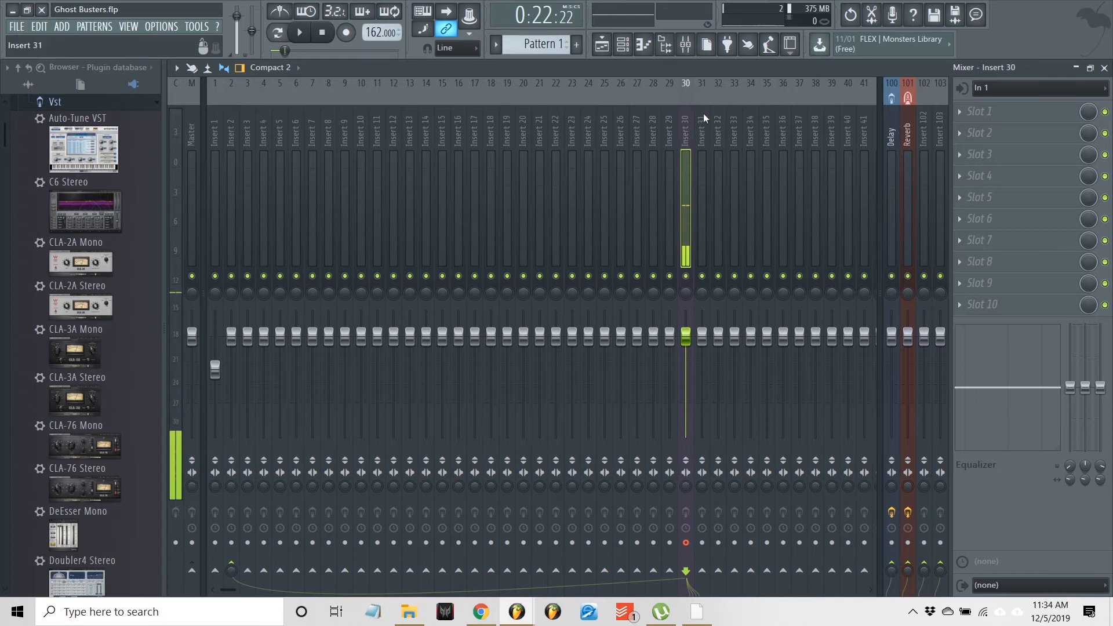
# Step: Inspect the effects on the Delay and Reverb send tracks and locate the Delay and reverb project template
pyautogui.click(892, 132)
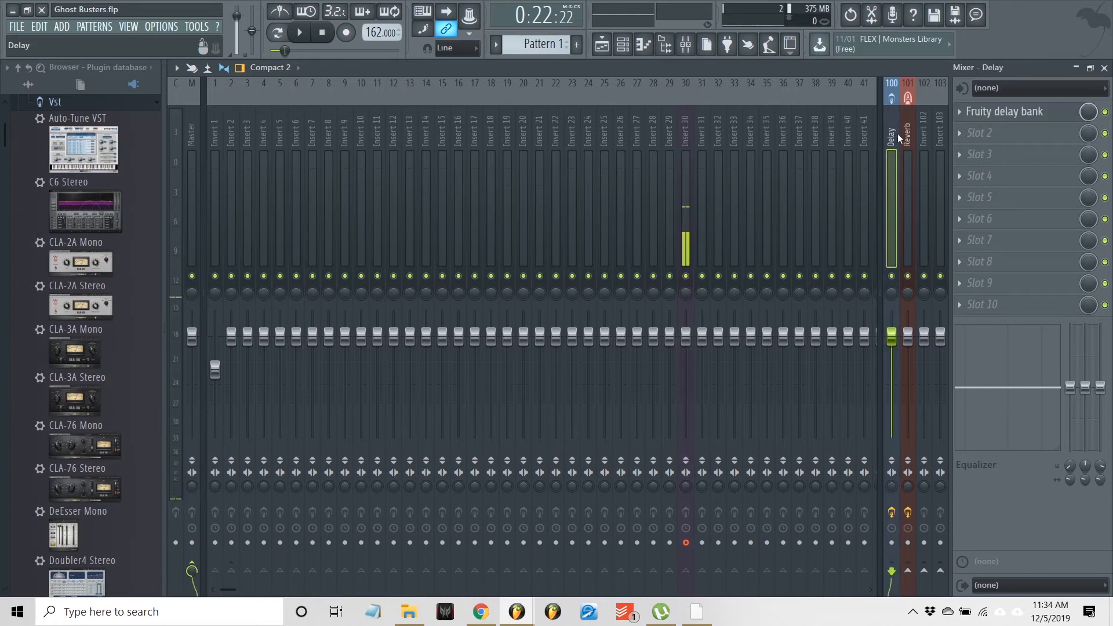
pyautogui.click(908, 136)
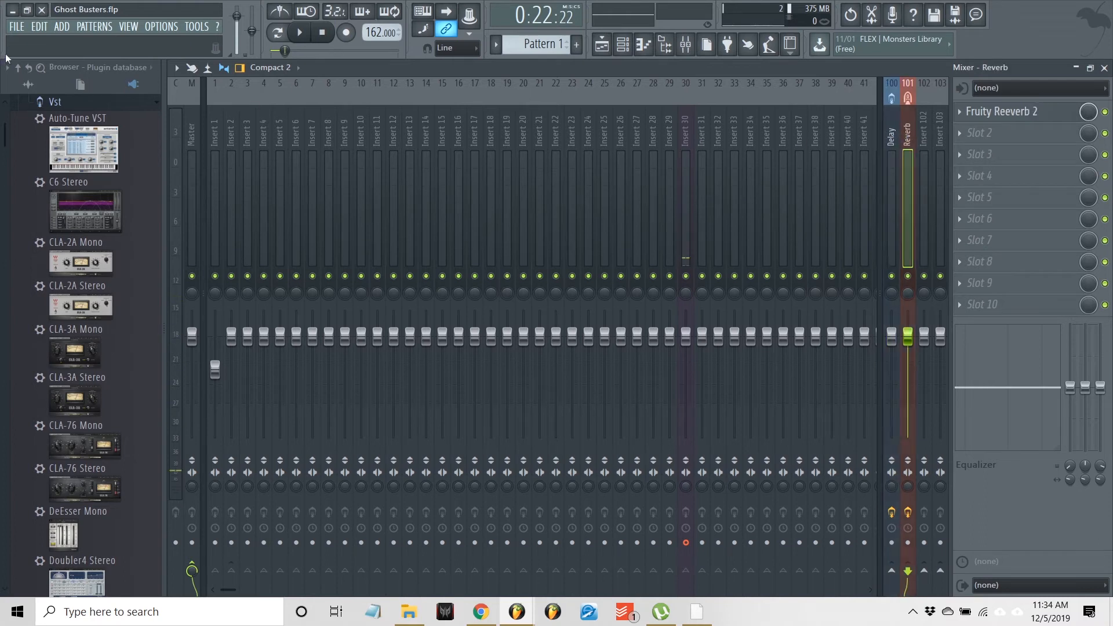
pyautogui.click(16, 27)
pyautogui.moveTo(31, 54)
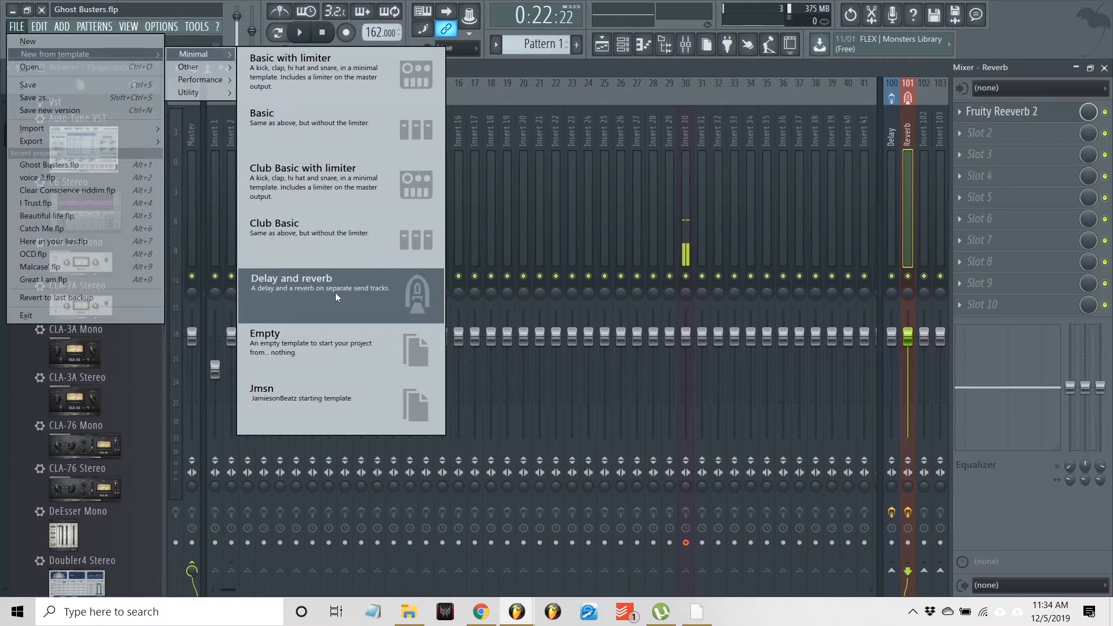
# Step: Set Insert 30's send level to the Reverb track to about 13%
pyautogui.click(684, 130)
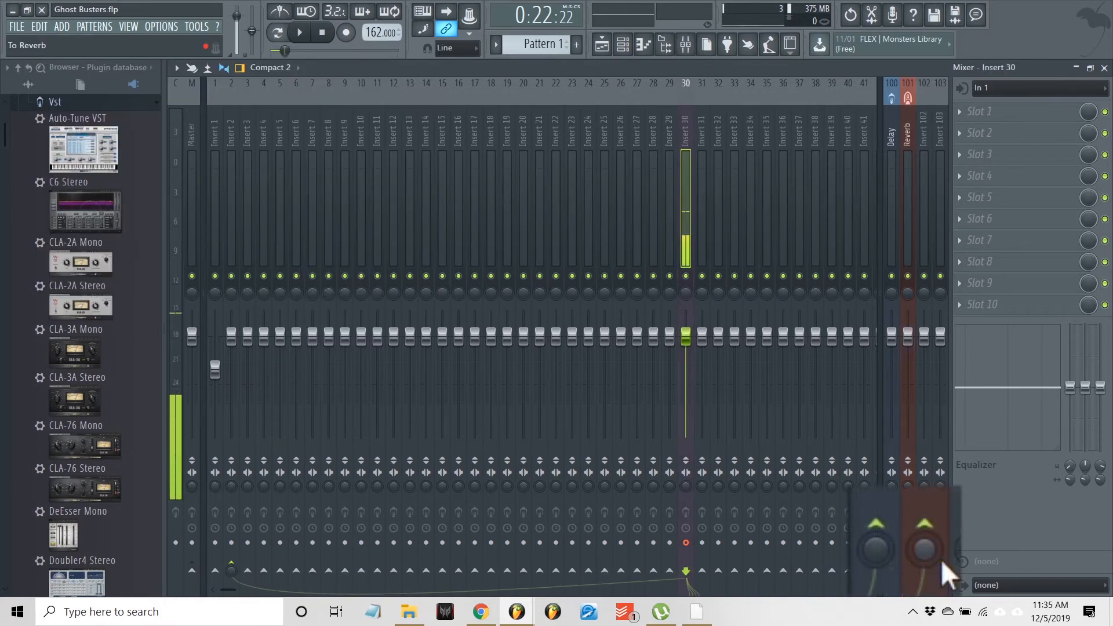
pyautogui.moveTo(929, 563); pyautogui.dragTo(928, 554)
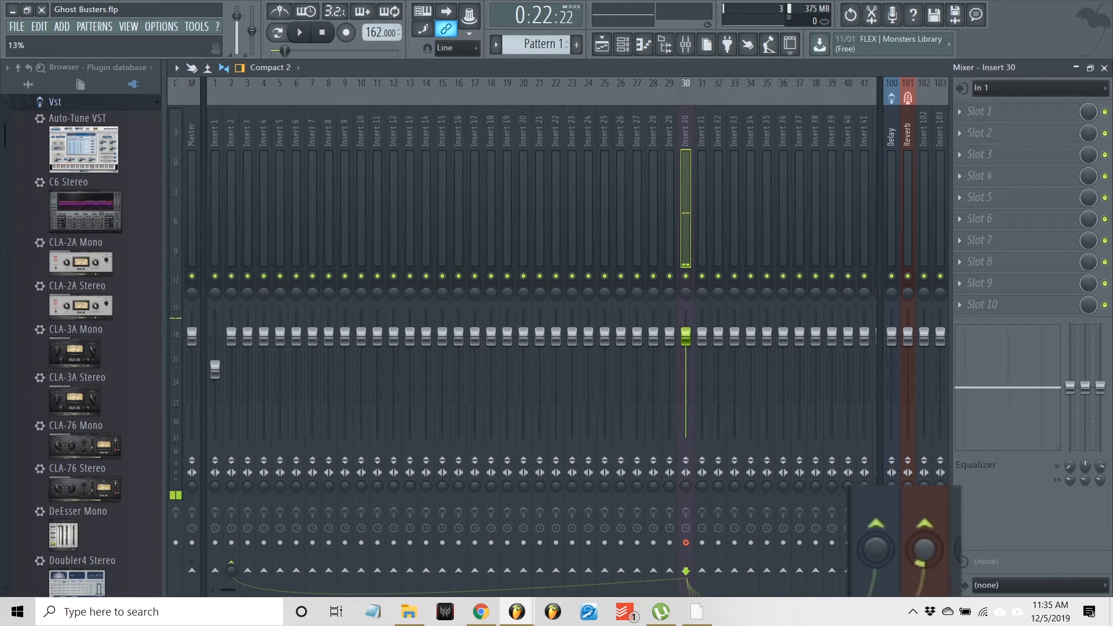
# Step: Adjust Insert 30's send level to the Delay track and save the project
pyautogui.moveTo(886, 562); pyautogui.dragTo(886, 555)
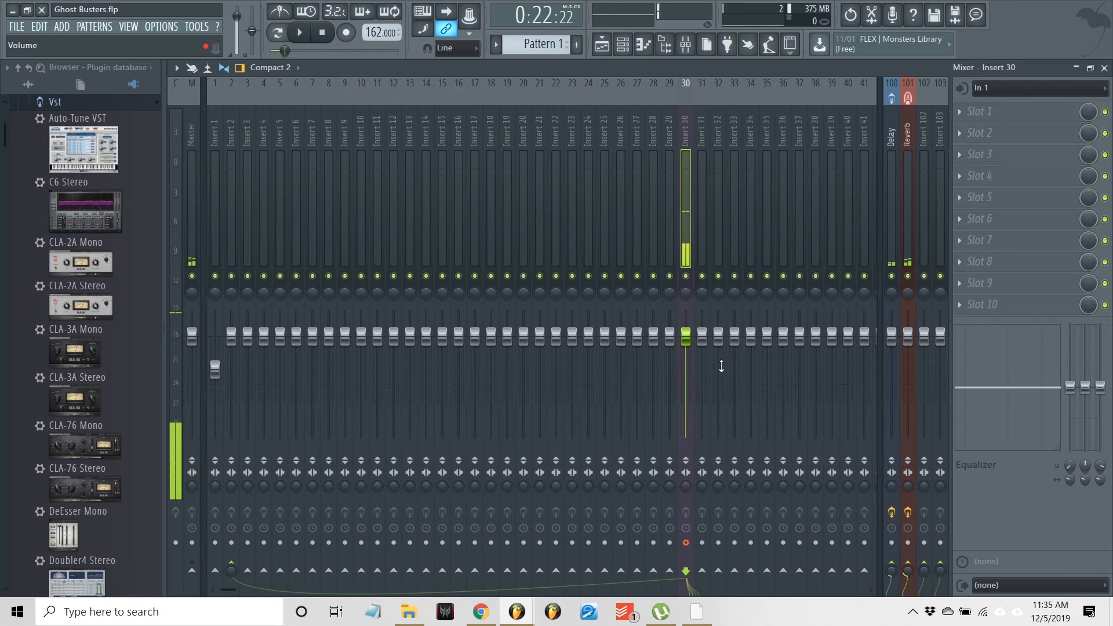
pyautogui.scroll(-1, 907, 575)
pyautogui.scroll(-1, 893, 576)
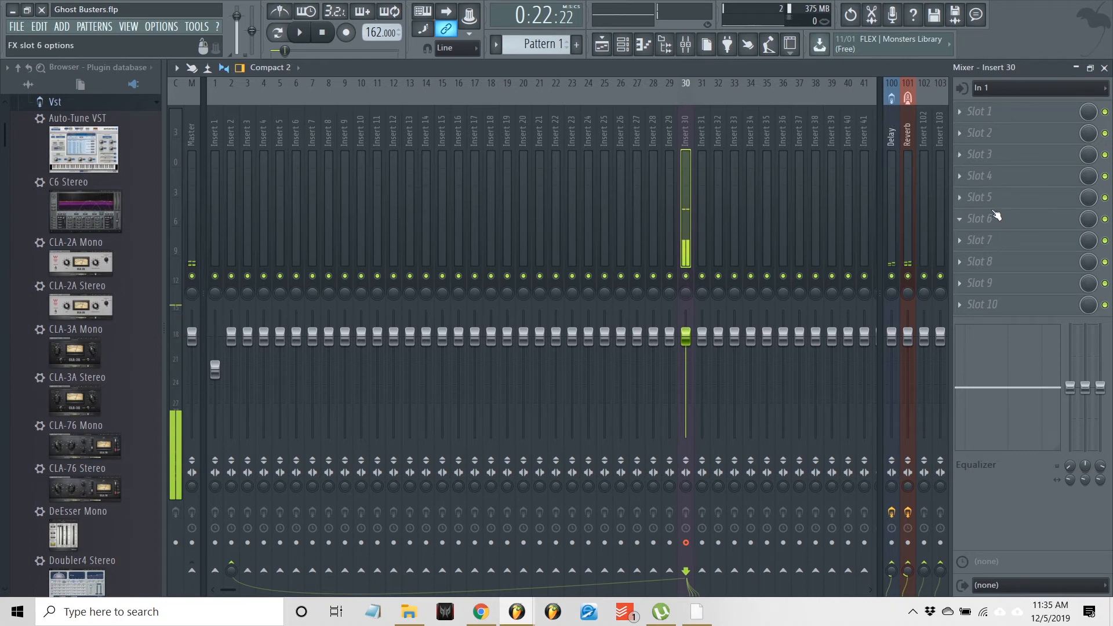
pyautogui.hotkey('ctrl', 's')
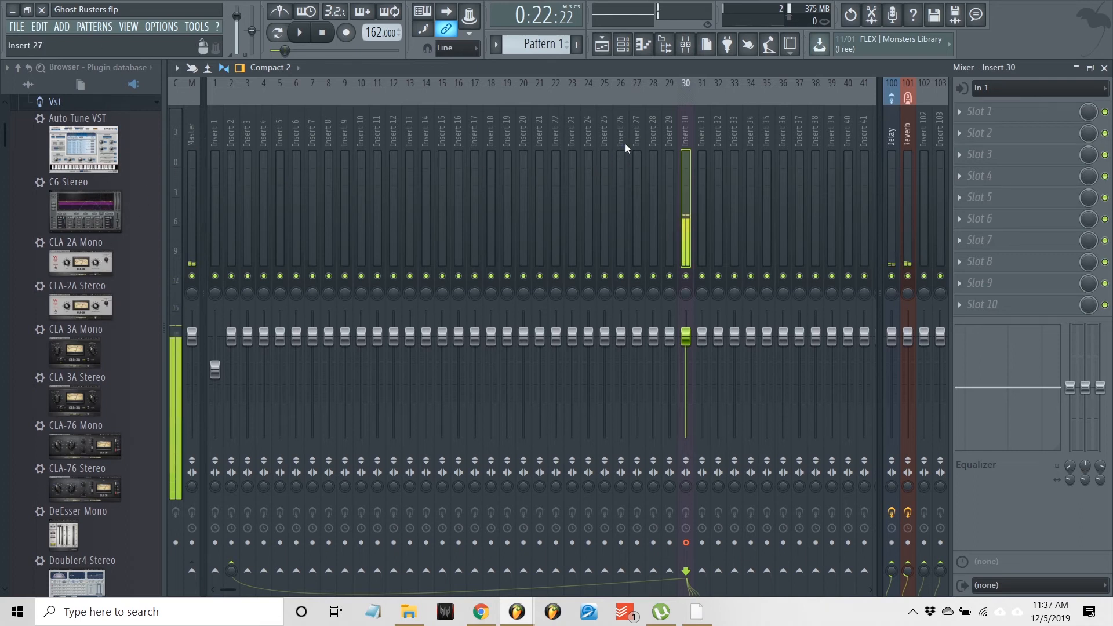
# Step: Check the plugins available for Insert 2's first effect slot and return to Insert 30 in the mixer
pyautogui.click(232, 124)
pyautogui.click(962, 113)
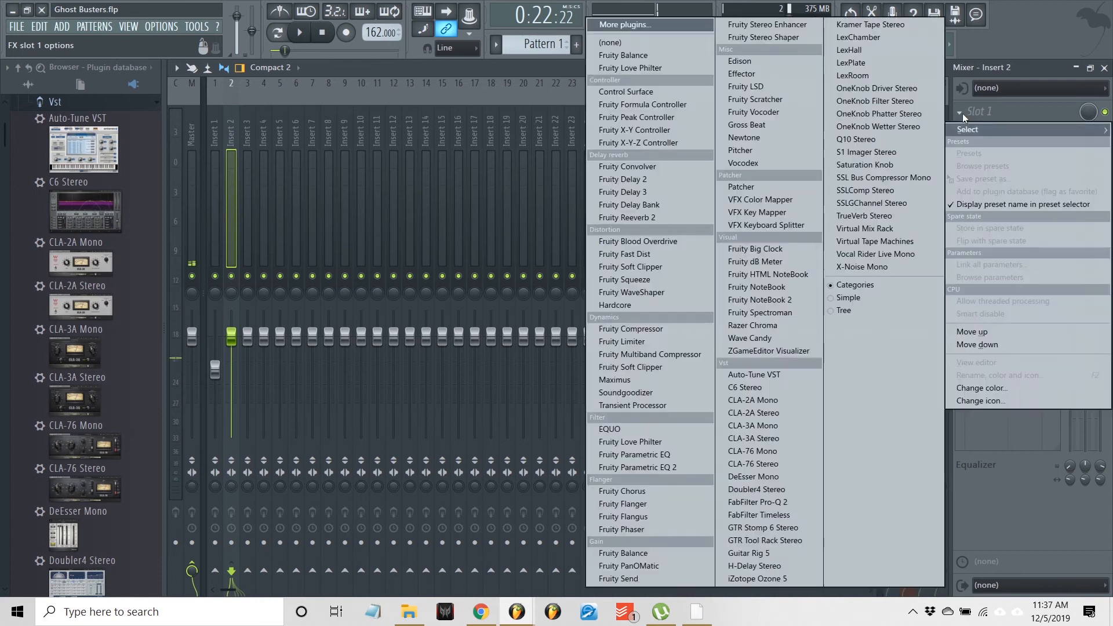
pyautogui.click(489, 57)
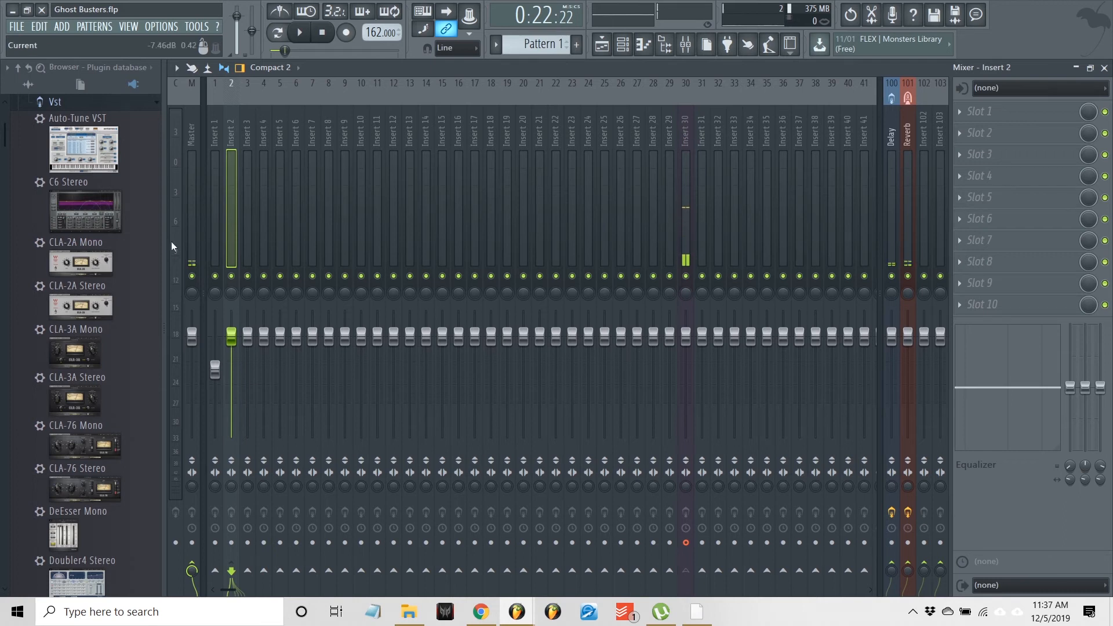
pyautogui.click(687, 128)
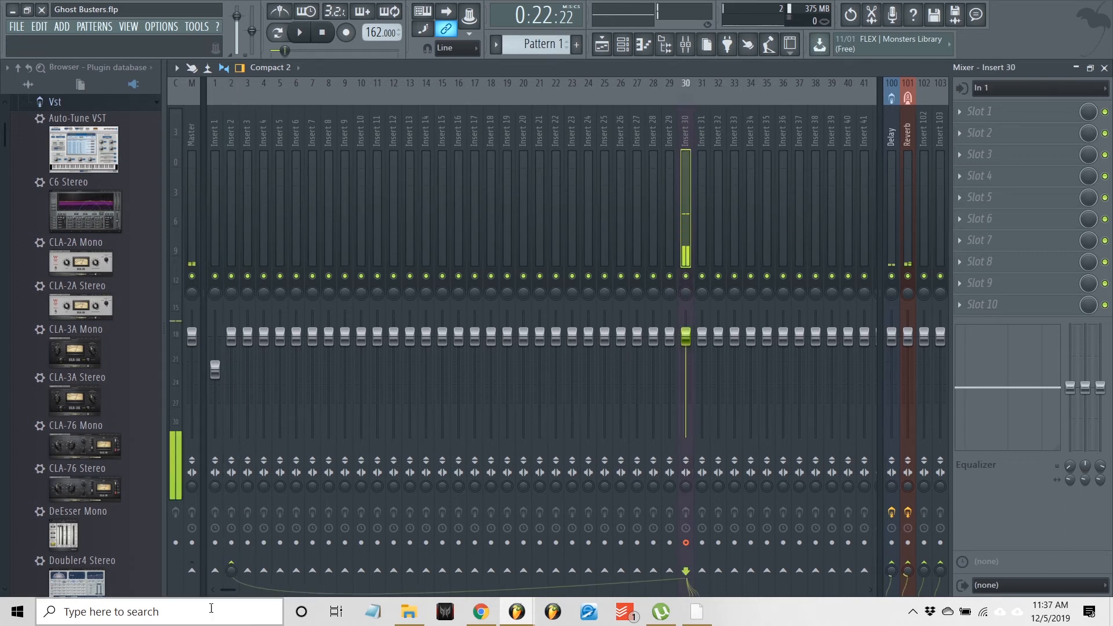
# Step: Turn up Insert 30's send to Insert 2 and load Fruity Limiter in Insert 30's first effect slot
pyautogui.click(230, 573)
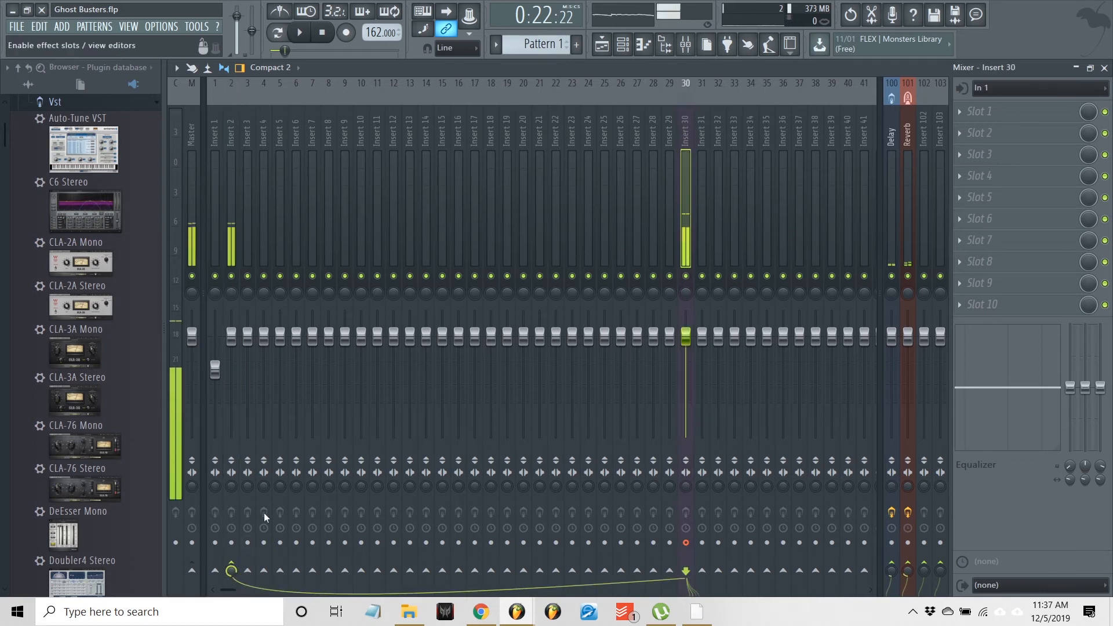
pyautogui.click(963, 112)
pyautogui.click(649, 346)
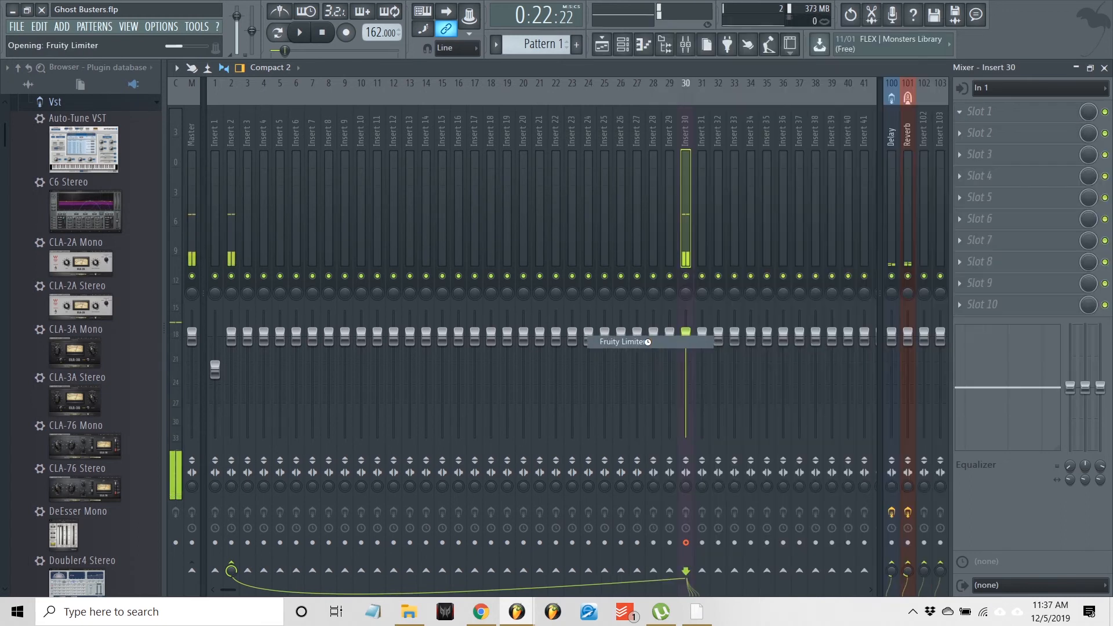
# Step: Switch Fruity Limiter to compressor mode, lower its threshold to about -21.9 dB and reduce its release
pyautogui.click(412, 449)
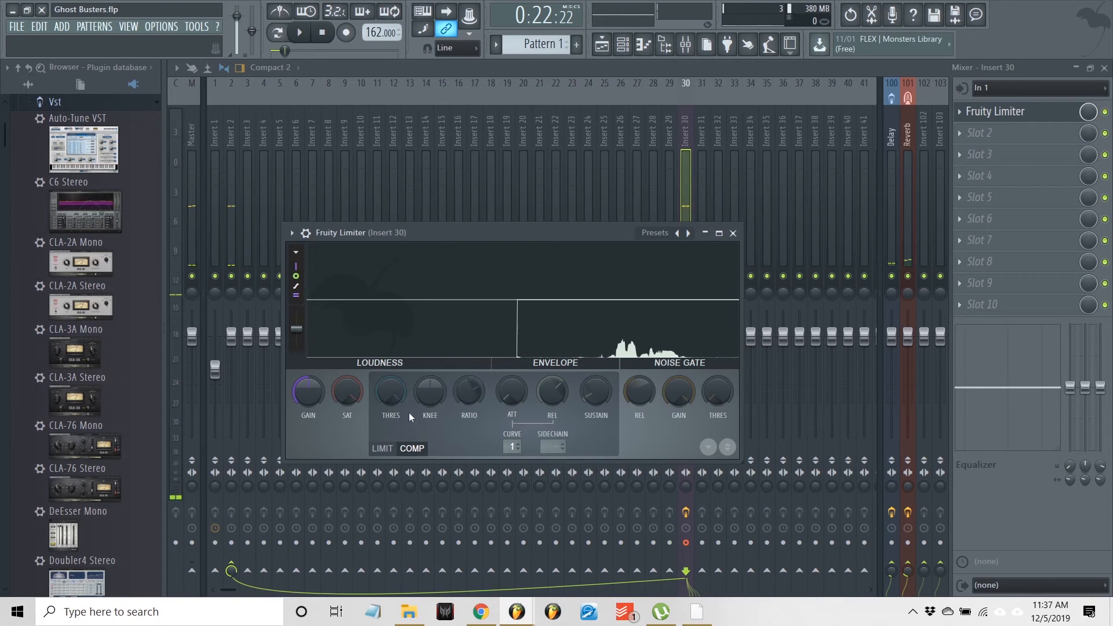
pyautogui.moveTo(391, 391); pyautogui.dragTo(391, 423)
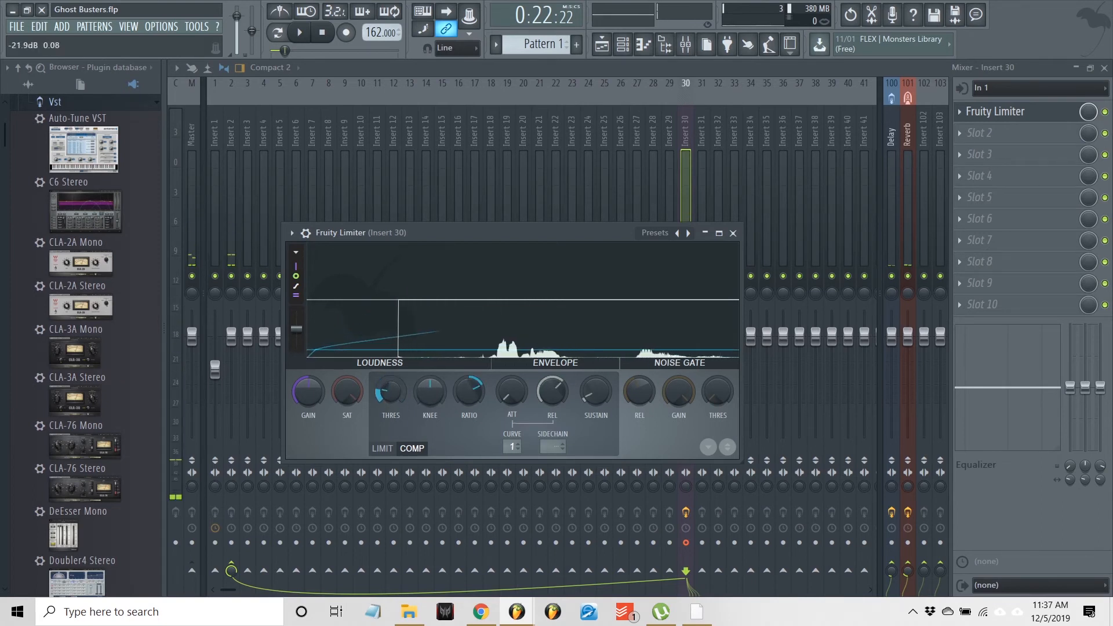
pyautogui.moveTo(550, 392); pyautogui.dragTo(549, 429)
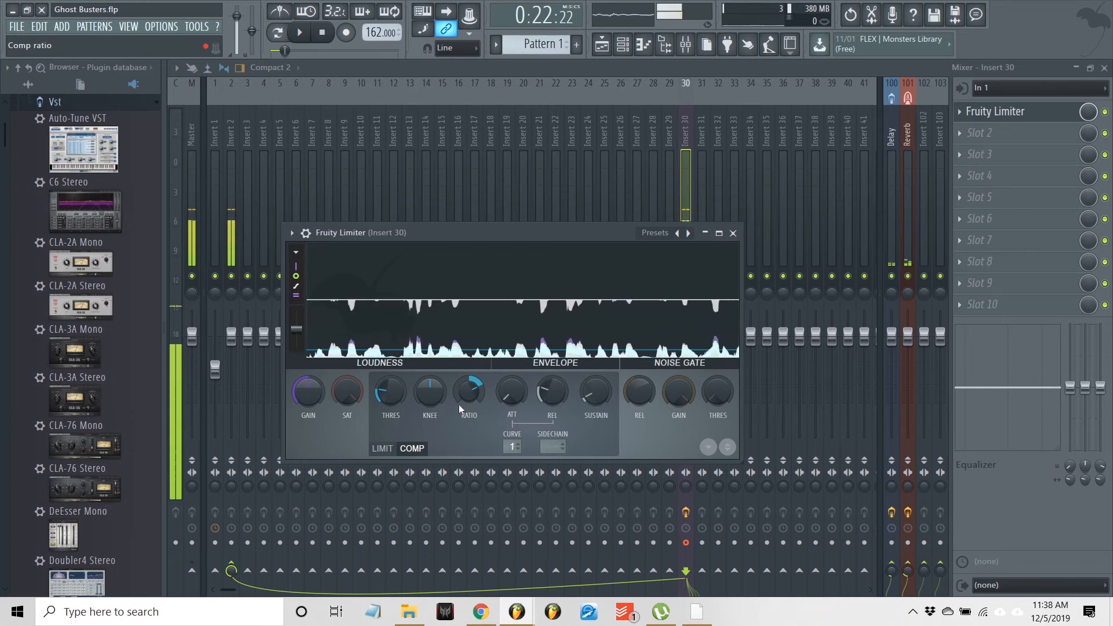
pyautogui.press('Escape')
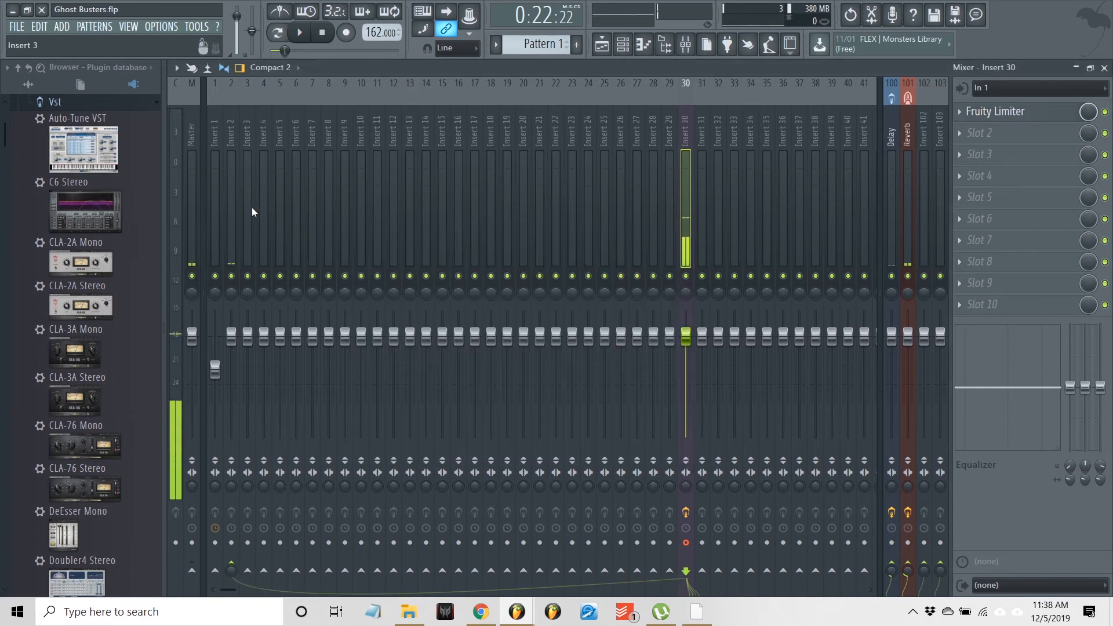
# Step: Select Insert 2 in the mixer, then place the playlist's playhead at bar 15 and arm recording
pyautogui.click(235, 175)
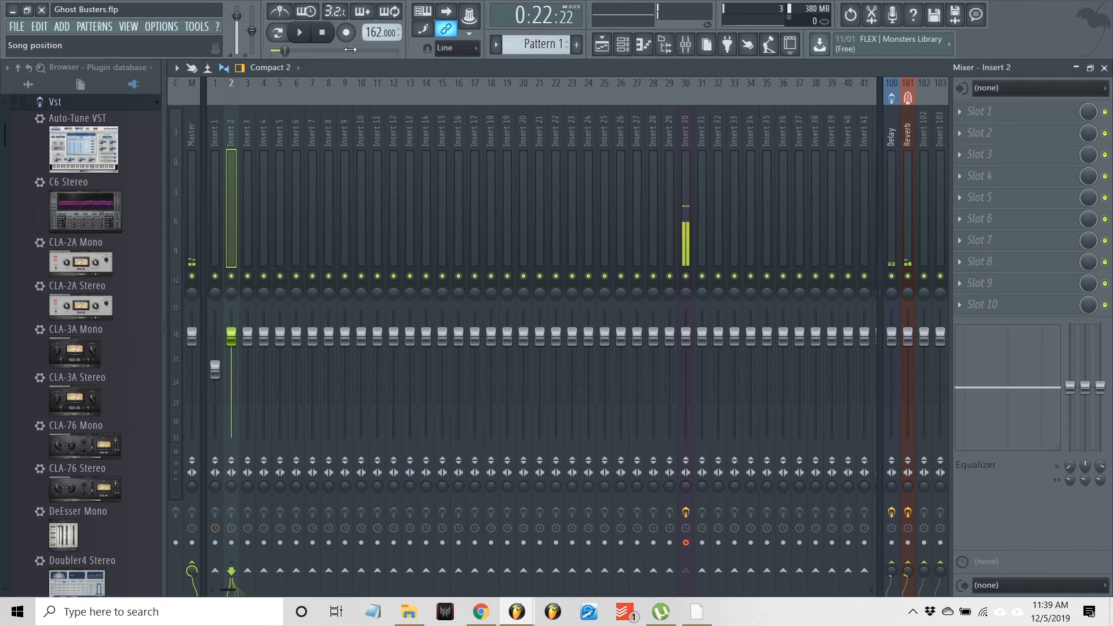
pyautogui.click(324, 34)
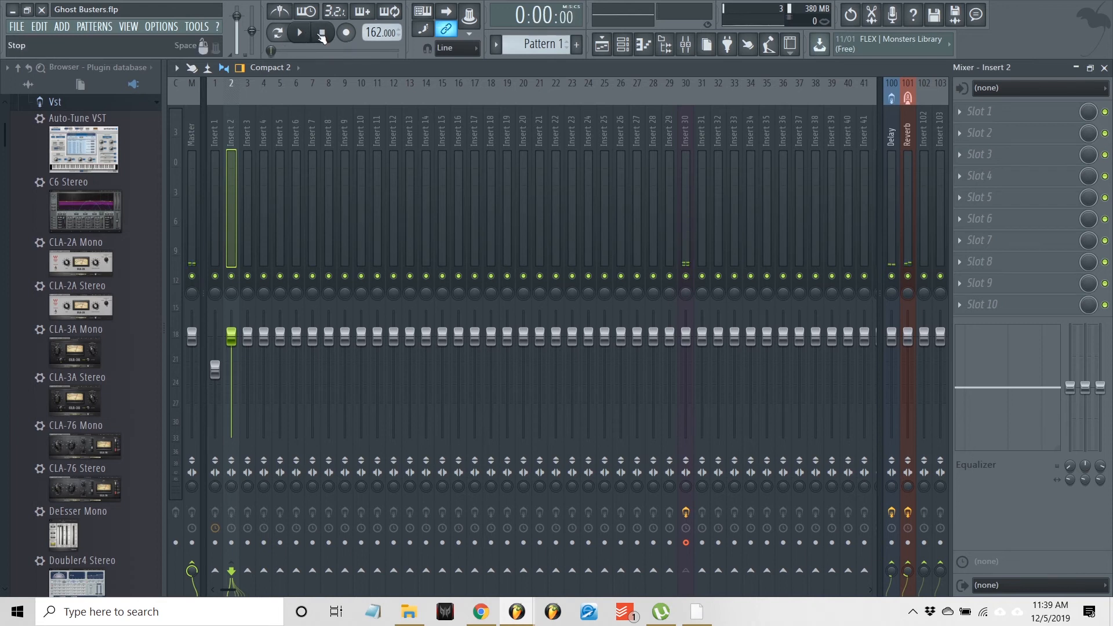
pyautogui.click(602, 44)
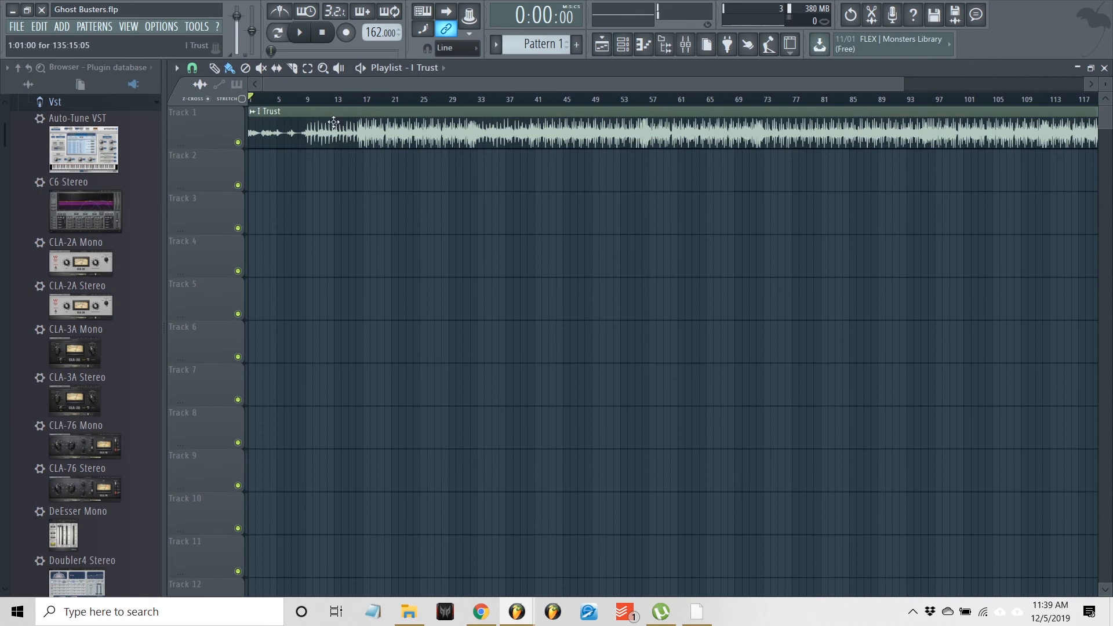
pyautogui.click(350, 99)
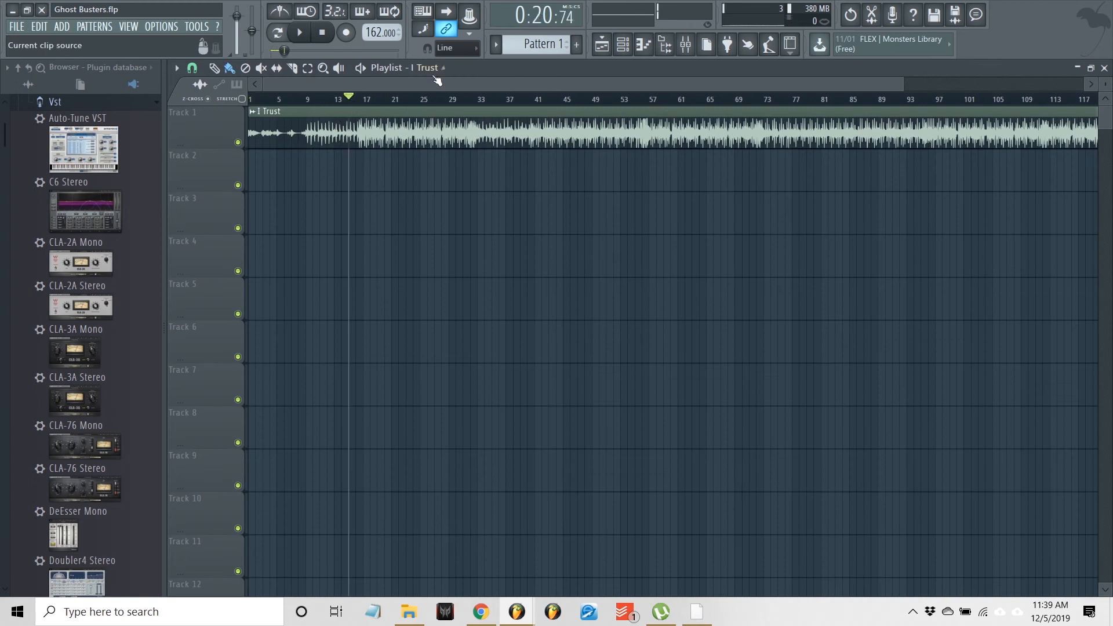
pyautogui.click(348, 33)
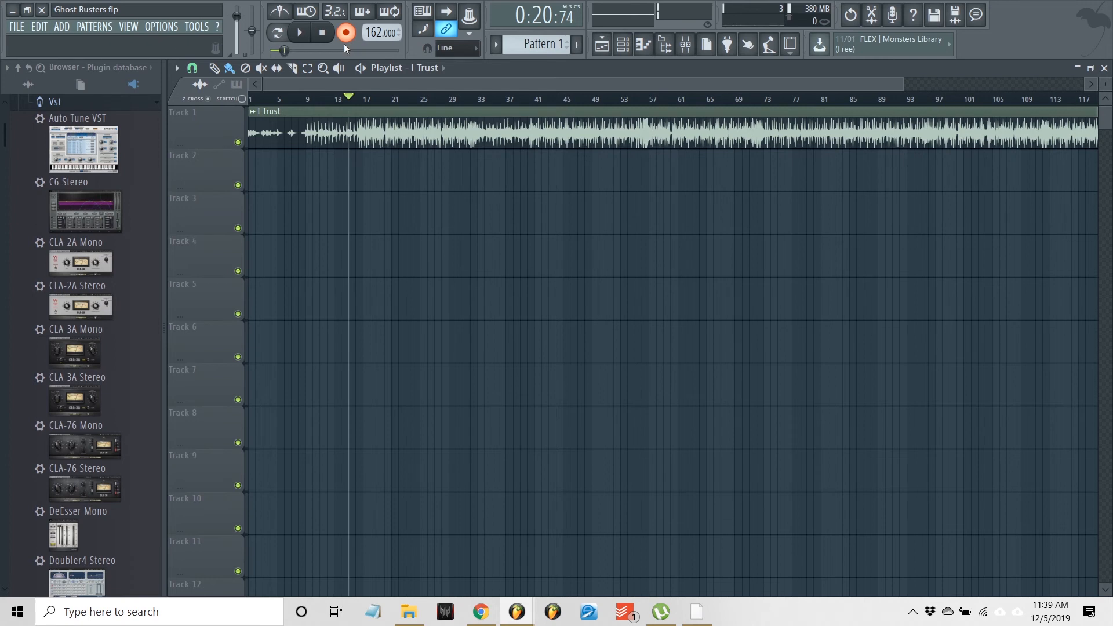
# Step: Record a vocal take from bar 15 over the I Trust beat, then stop and disarm recording
pyautogui.scroll(-1, 355, 99)
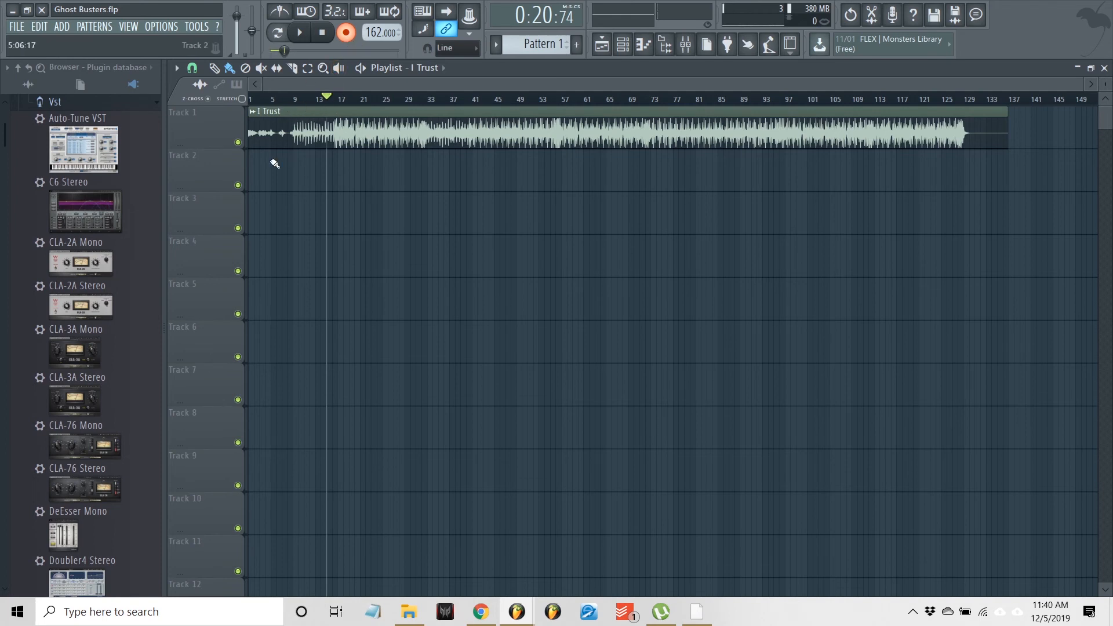
pyautogui.press('space')
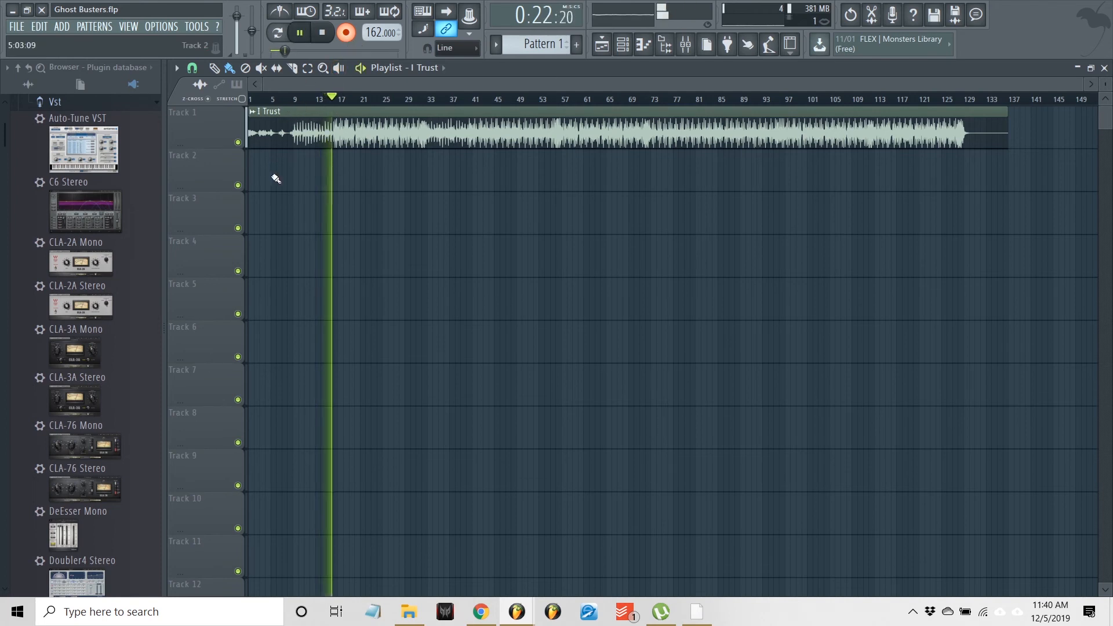
pyautogui.press('space')
pyautogui.click(346, 33)
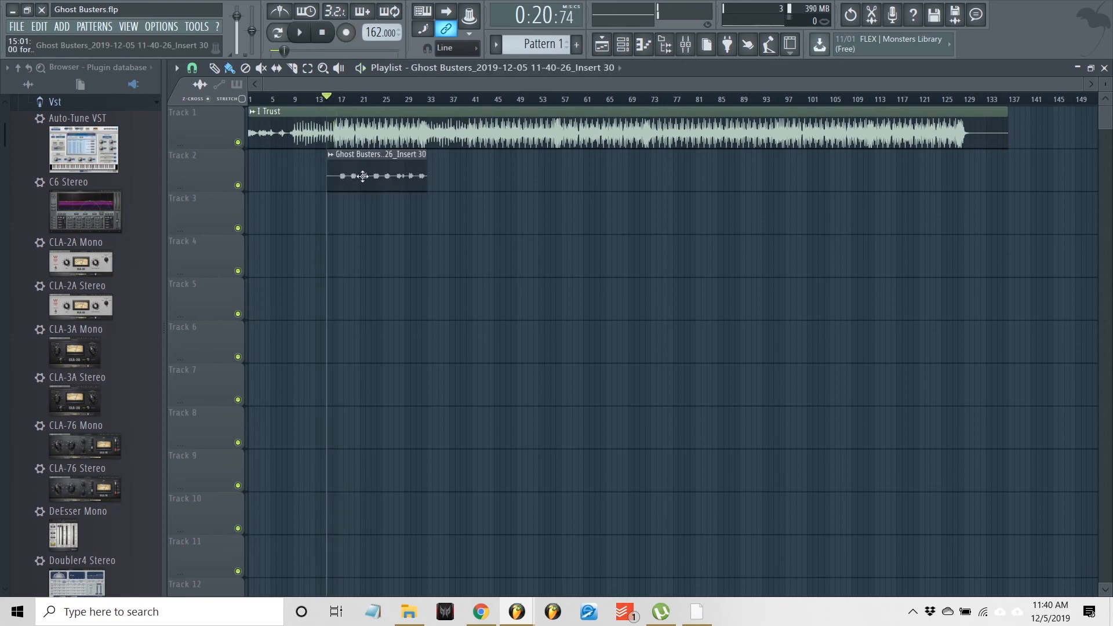
# Step: Check the recorded vocal clip's target mixer track in its channel settings and in the mixer
pyautogui.doubleClick(363, 176)
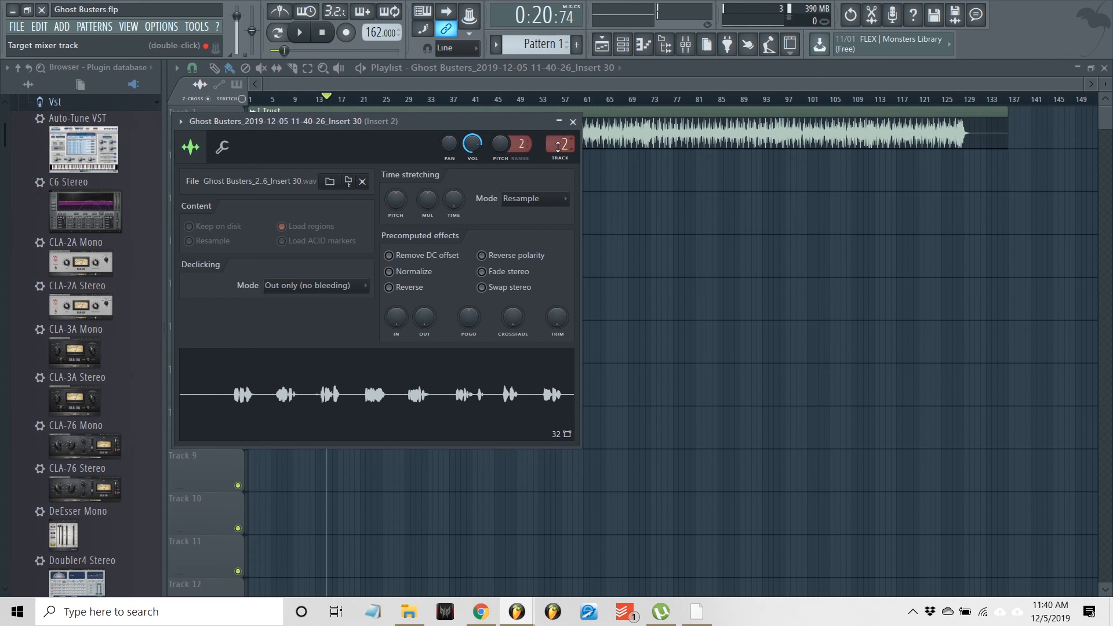
pyautogui.click(573, 122)
pyautogui.click(686, 43)
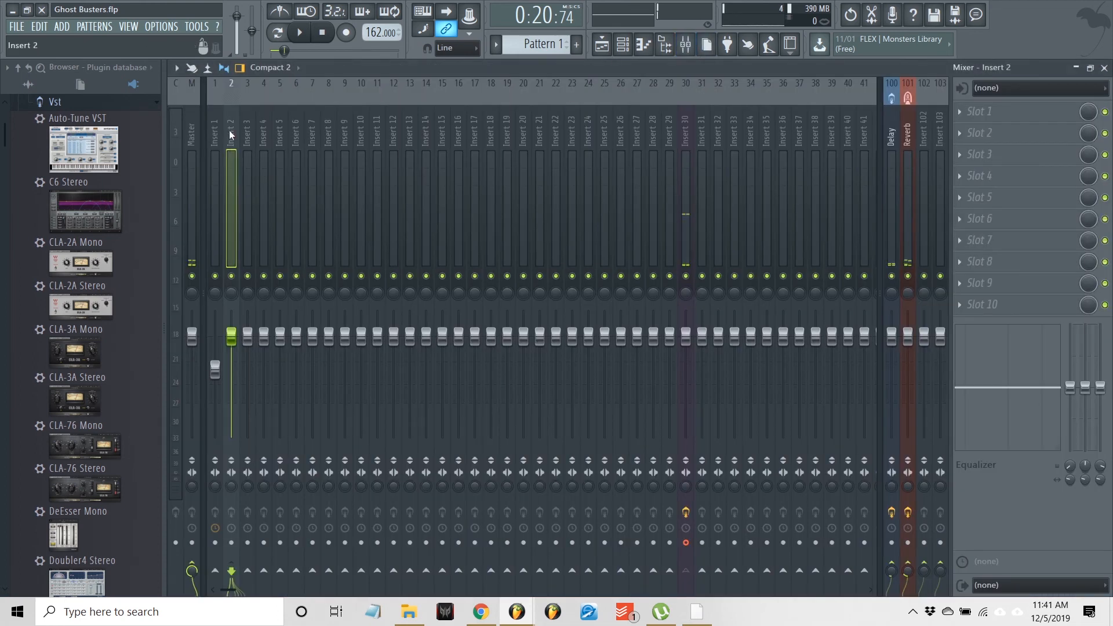
# Step: Play the vocal take with the beat from bar 15, watch the mixer levels, and stop playback
pyautogui.press('F5')
pyautogui.press('space')
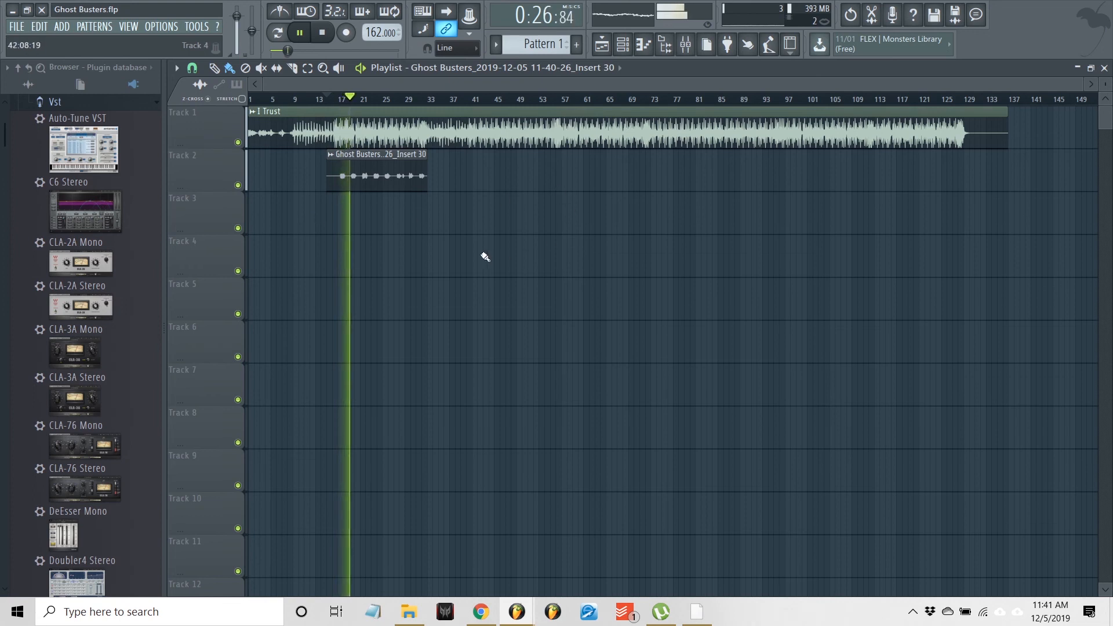
pyautogui.click(686, 47)
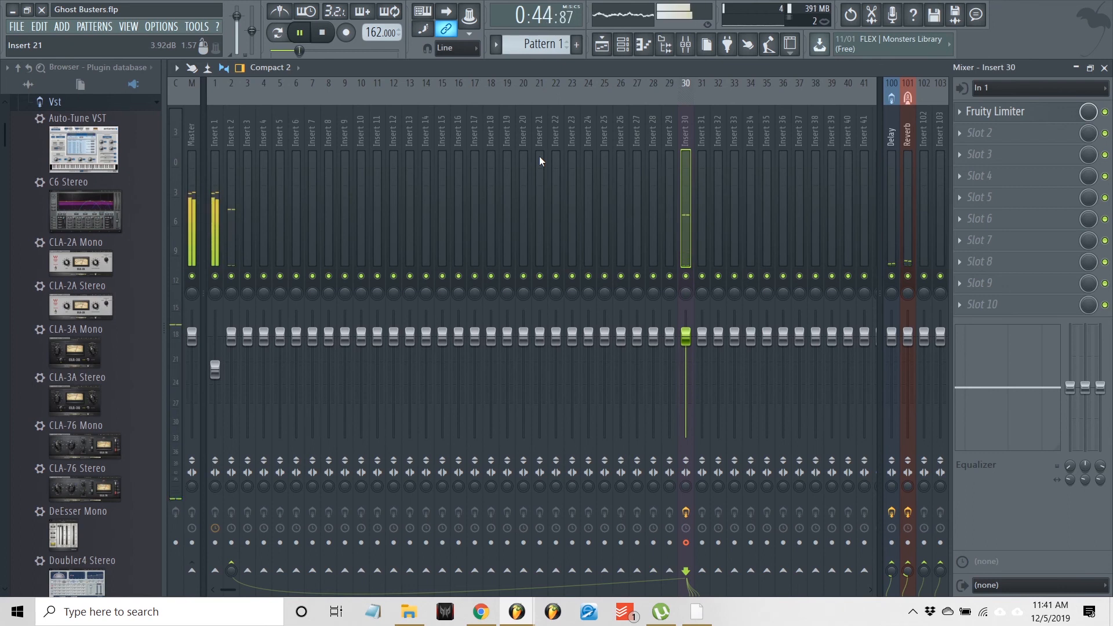
pyautogui.click(601, 44)
pyautogui.press('space')
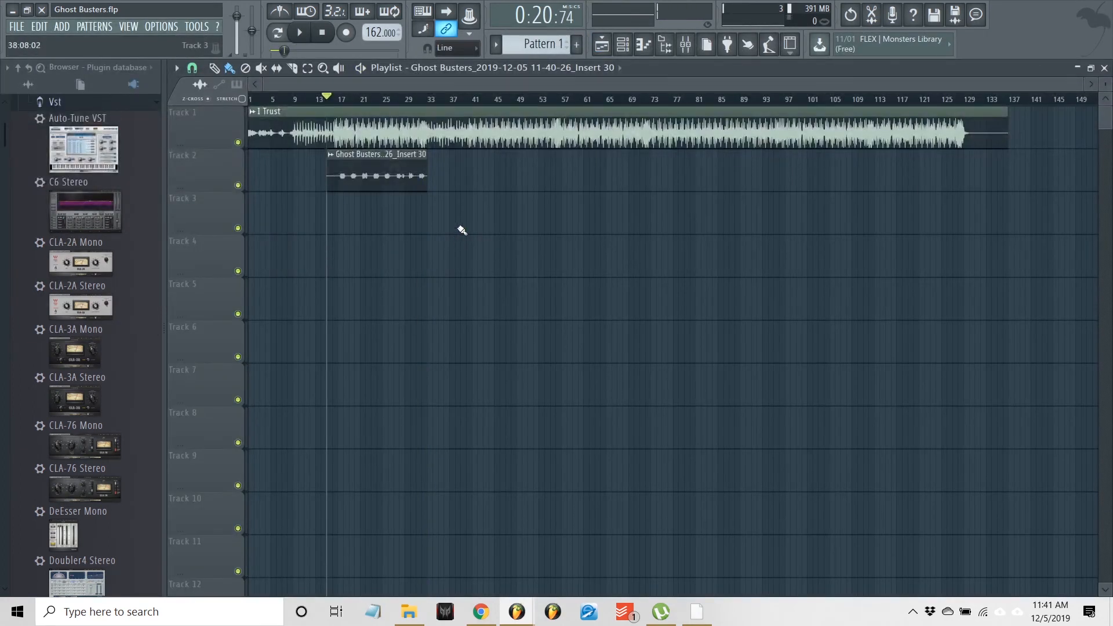
# Step: Examine the recorded vocal clip's position against the beat in the playlist at different zoom levels
pyautogui.scroll(6, 333, 103)
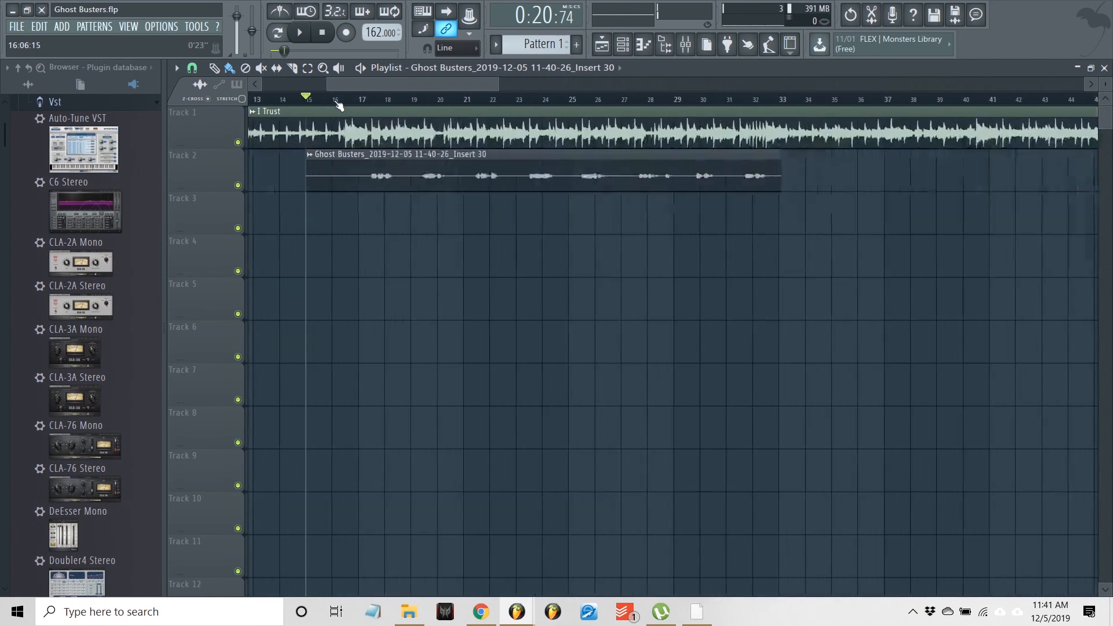
pyautogui.scroll(-1, 698, 241)
pyautogui.scroll(1, 655, 145)
pyautogui.scroll(-3, 669, 209)
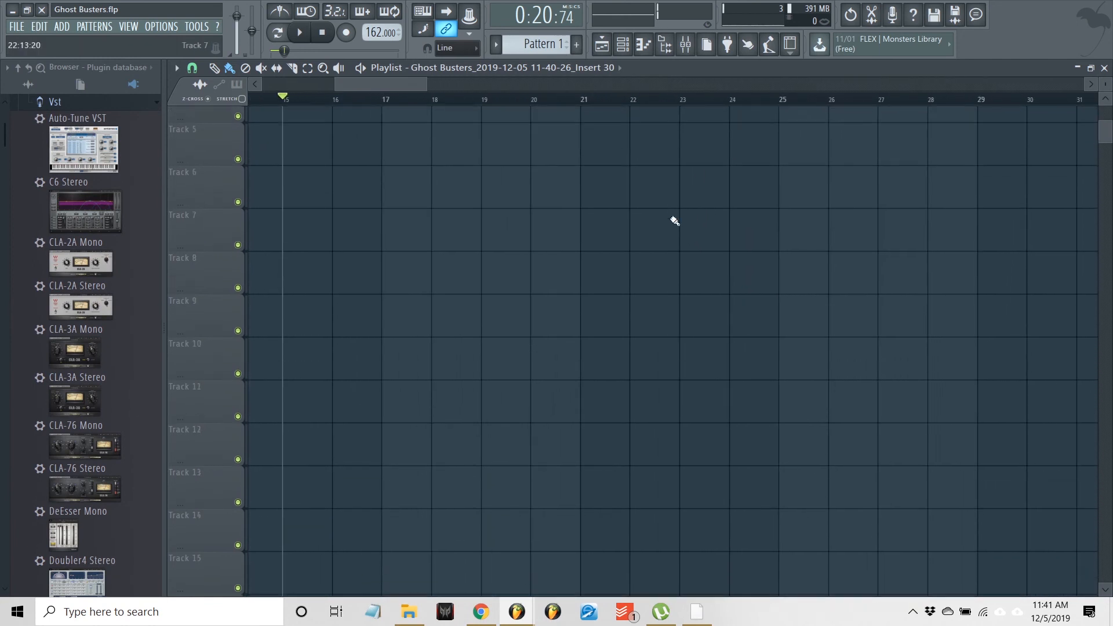
pyautogui.scroll(3, 668, 209)
pyautogui.moveTo(401, 86)
pyautogui.mouseDown()
pyautogui.moveTo(429, 88)
pyautogui.moveTo(413, 92)
pyautogui.mouseUp()
pyautogui.scroll(-2, 415, 105)
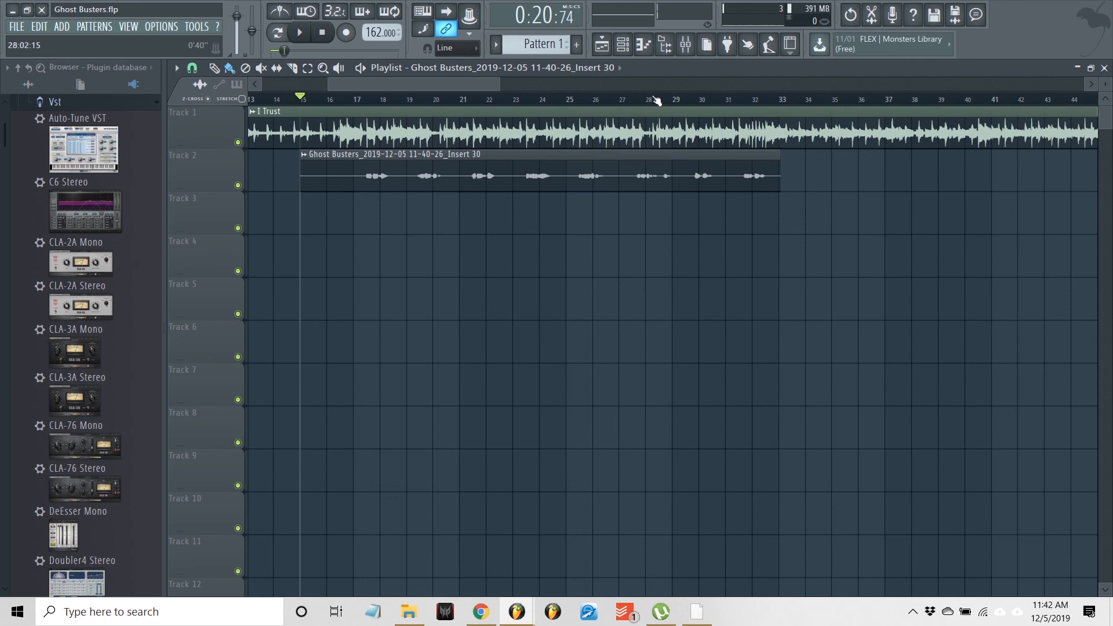
pyautogui.scroll(-3, 555, 100)
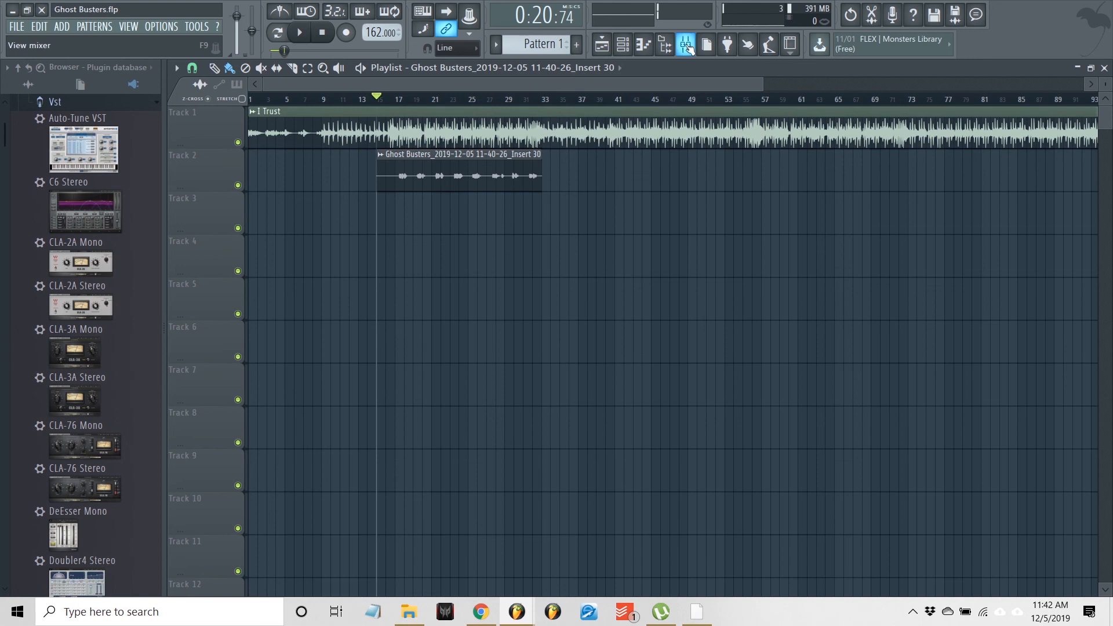
# Step: Route Insert 30 to Insert 3 in the mixer instead of Insert 2
pyautogui.click(688, 49)
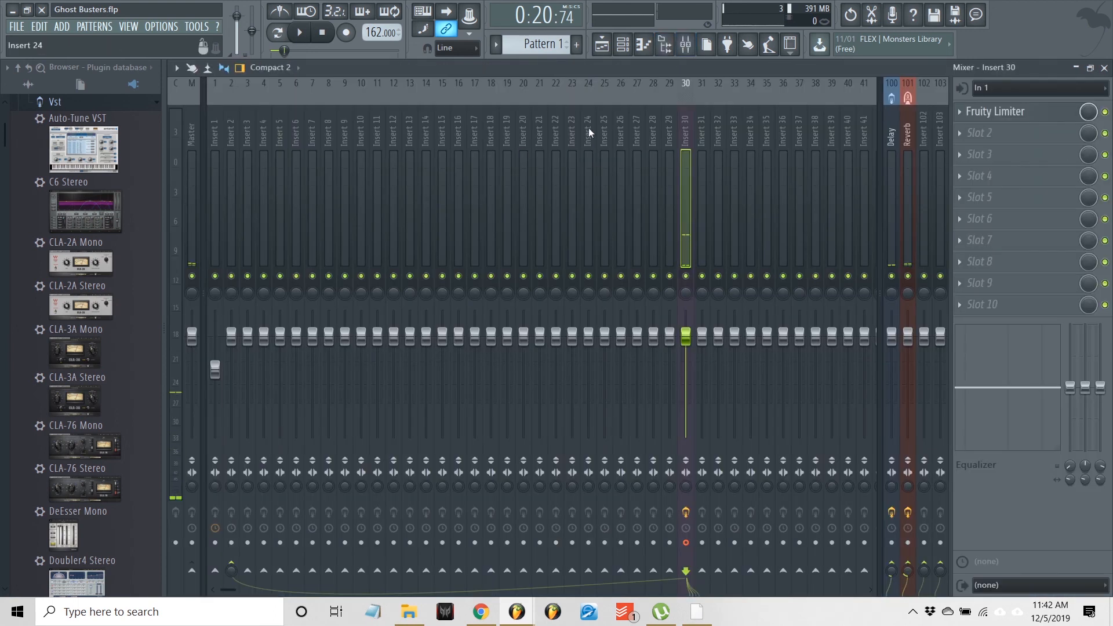
pyautogui.scroll(-3, 582, 114)
pyautogui.scroll(1, 535, 119)
pyautogui.scroll(3, 533, 113)
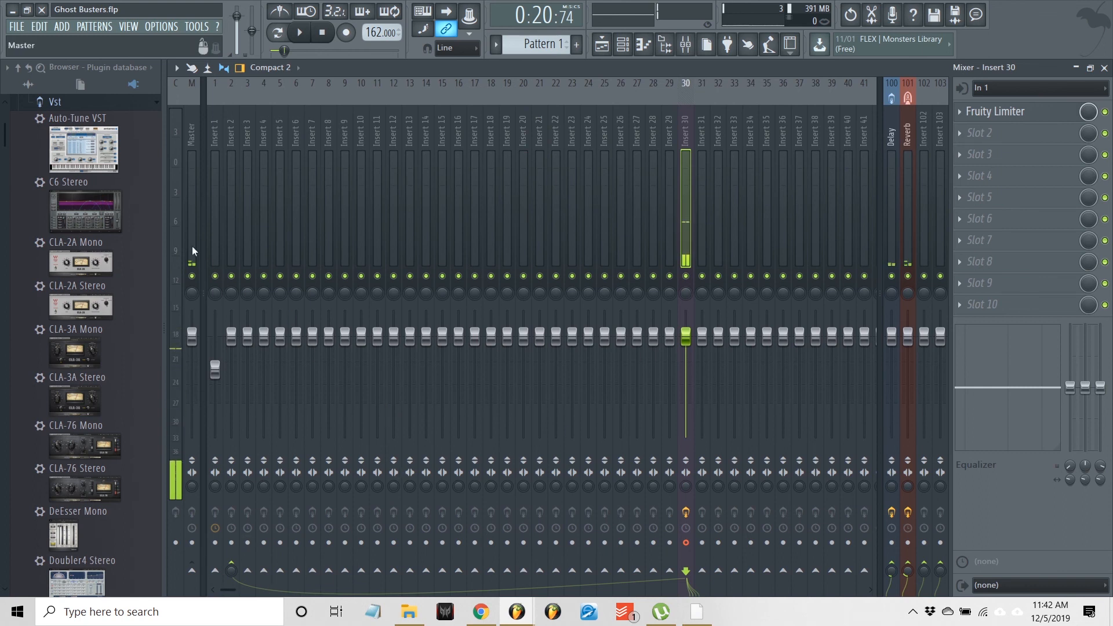
pyautogui.click(247, 571)
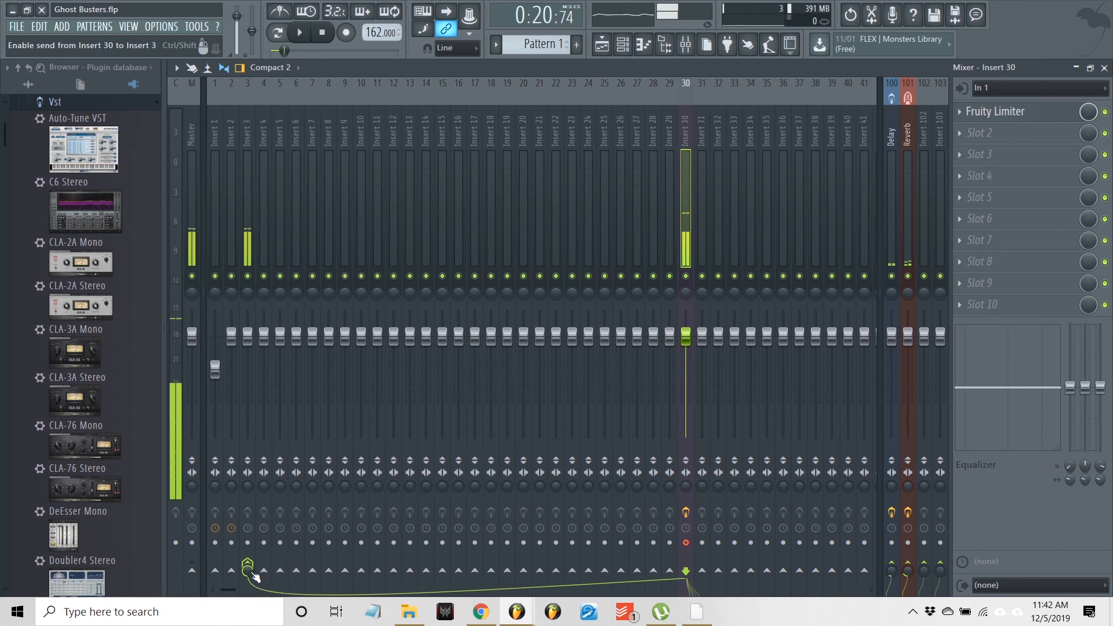
# Step: Check the recorded vocal's channel in the channel rack and its clip around bar 15 in the playlist
pyautogui.click(626, 47)
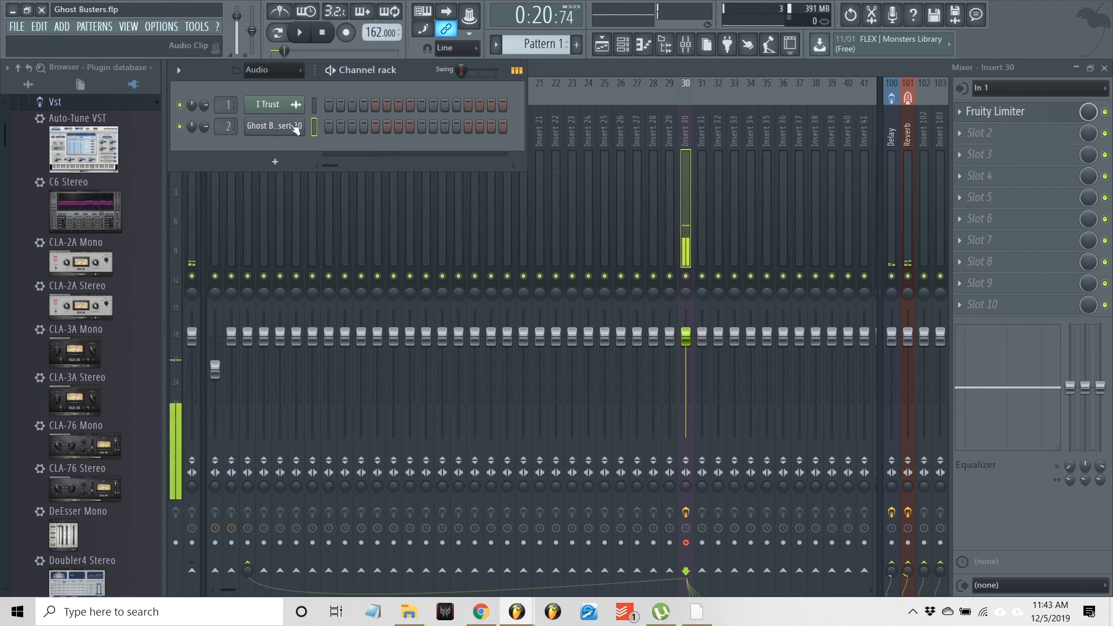
pyautogui.press('F5')
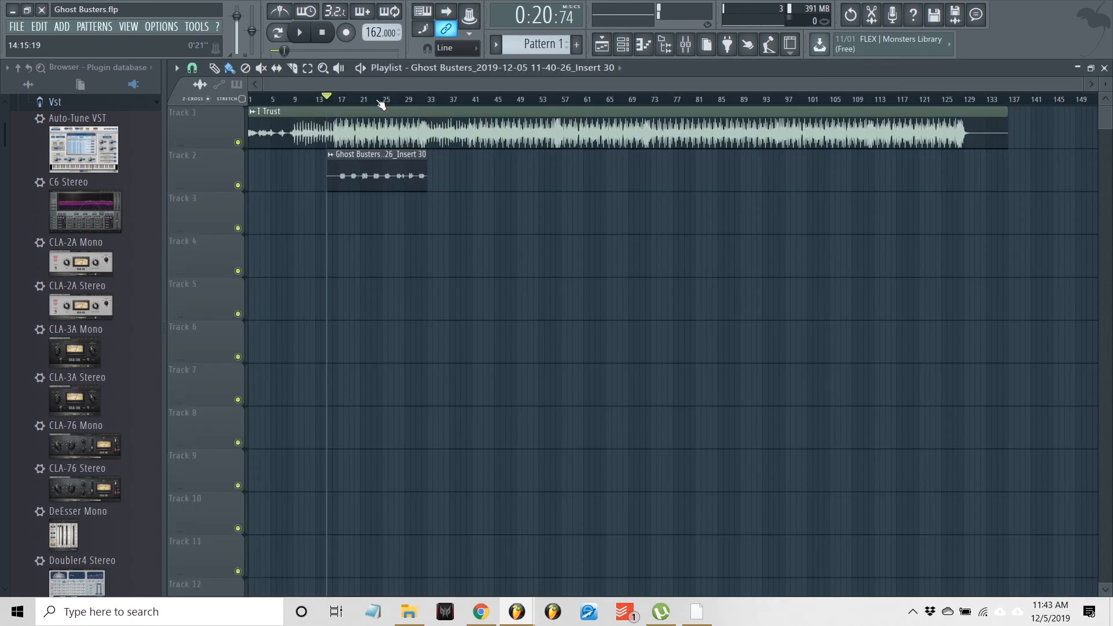
pyautogui.scroll(3, 332, 109)
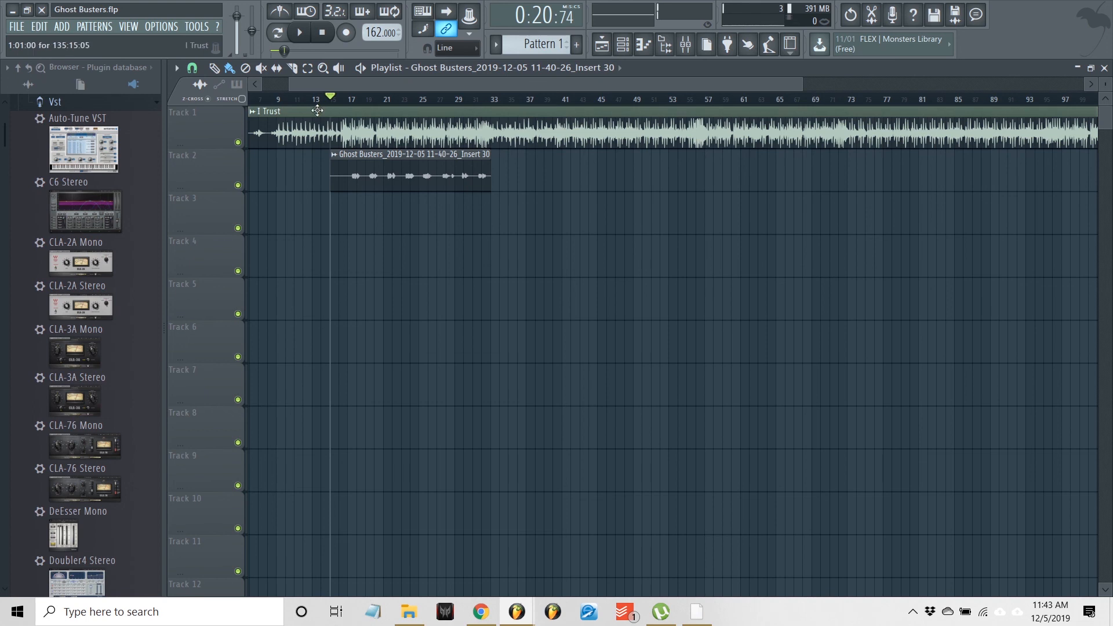
pyautogui.keyDown('ctrl'); pyautogui.scroll(3, 326, 111); pyautogui.keyUp('ctrl')
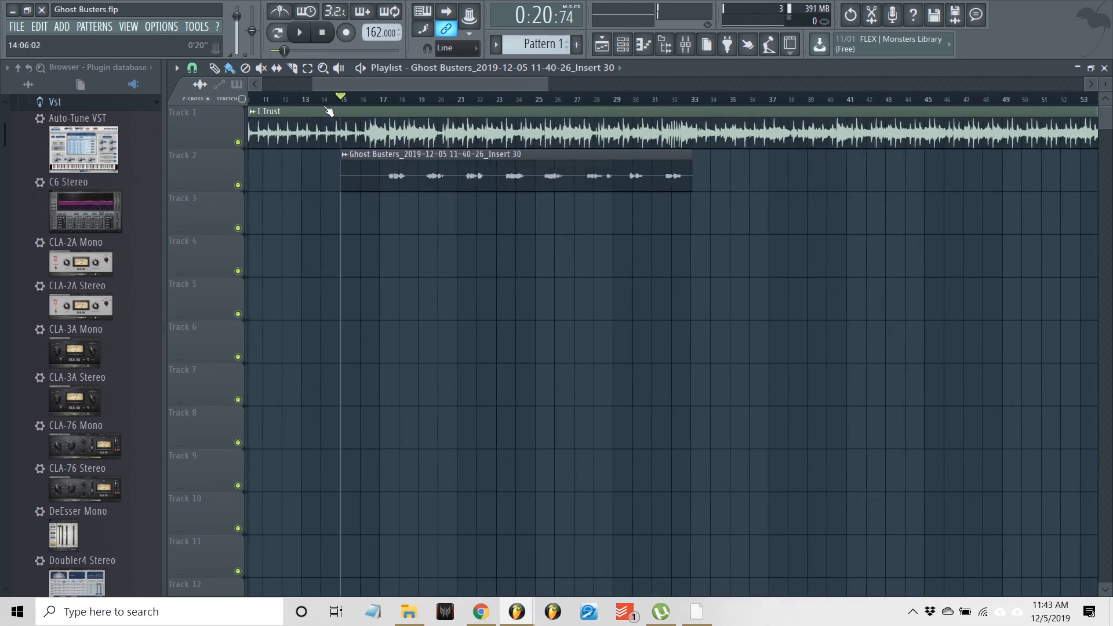